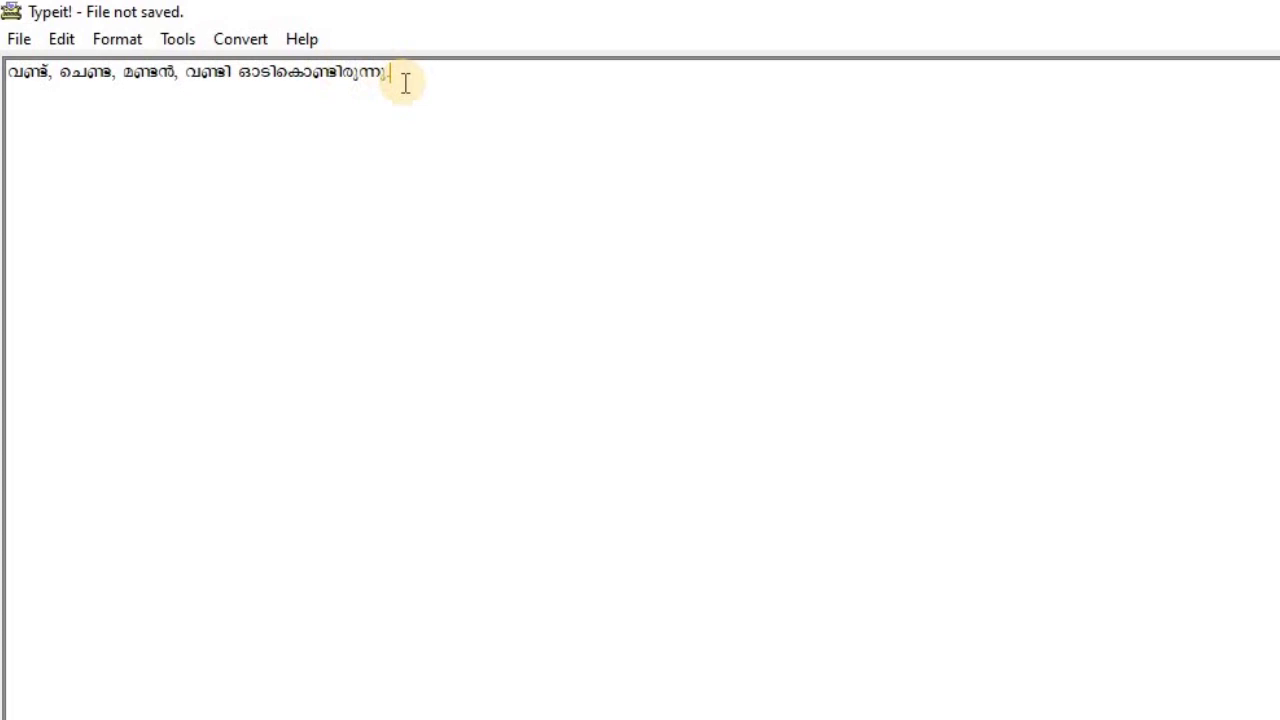
Step: Select the typed Malayalam sentence in Typeit and bring the InDesign document forward
drag(305, 60, 12, 58)
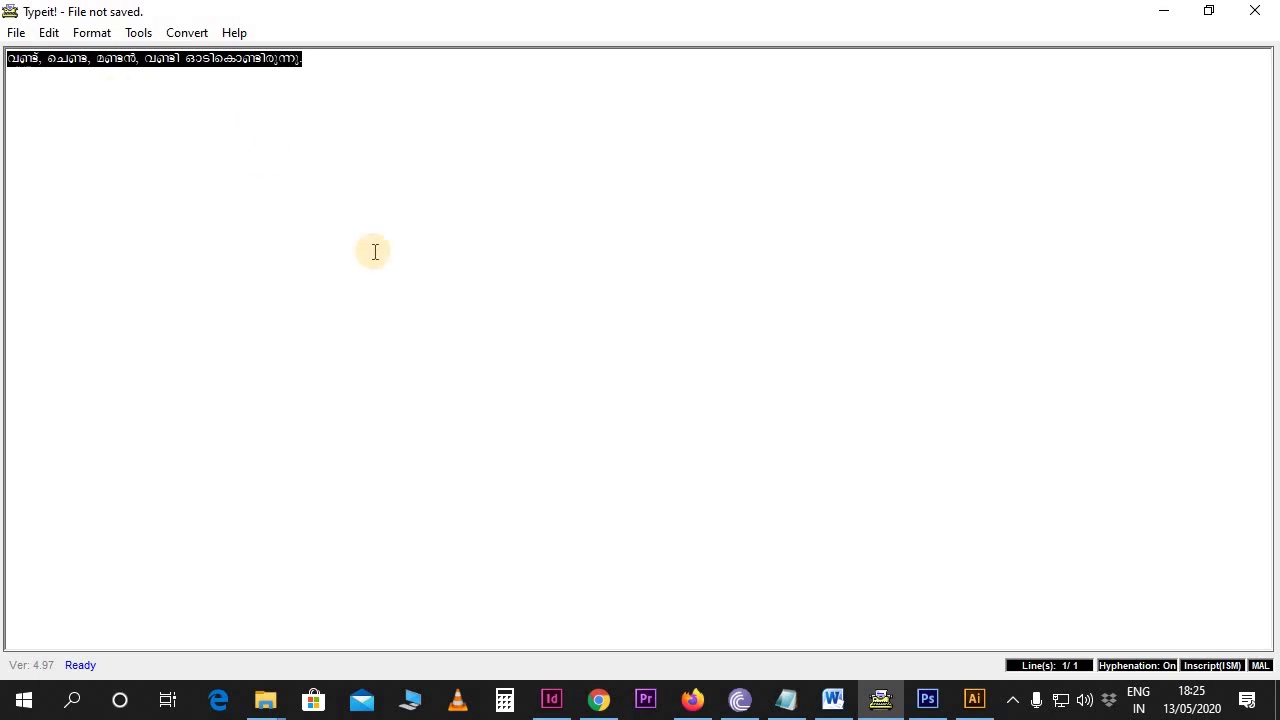
click(551, 698)
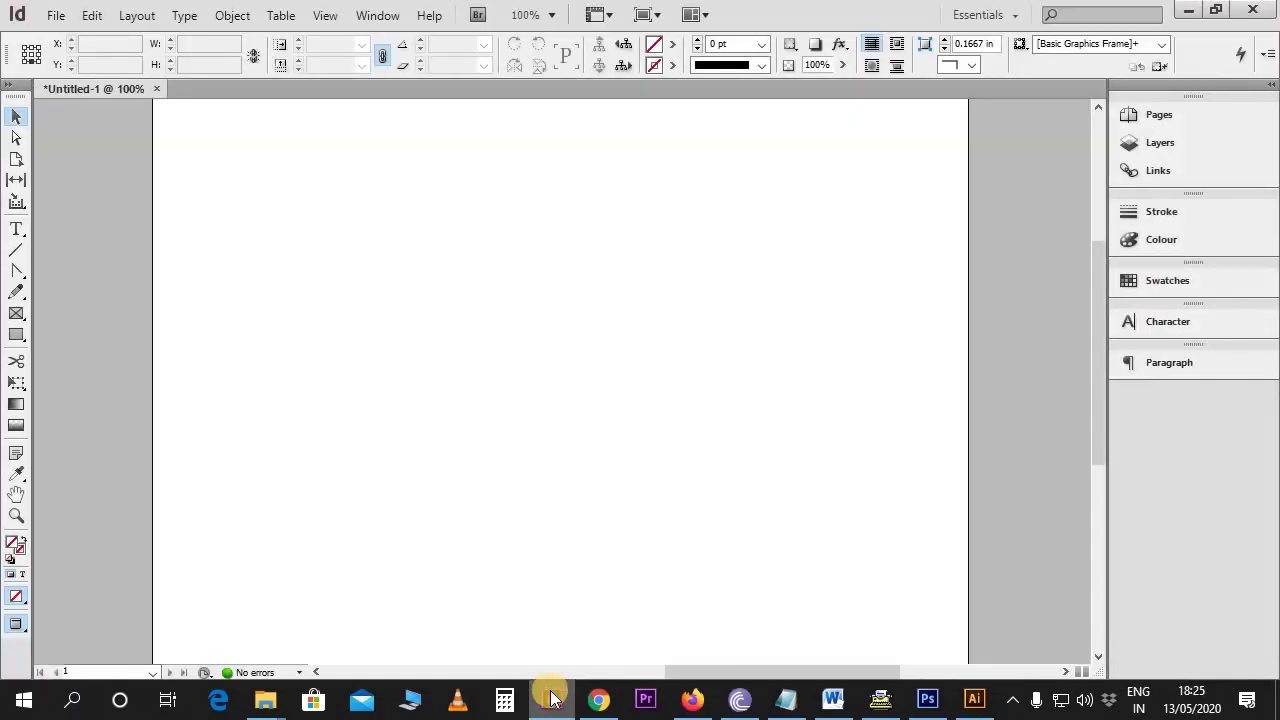
Step: Draw a text frame on the upper page and paste the sentence into it
key(t)
drag(227, 246, 846, 340)
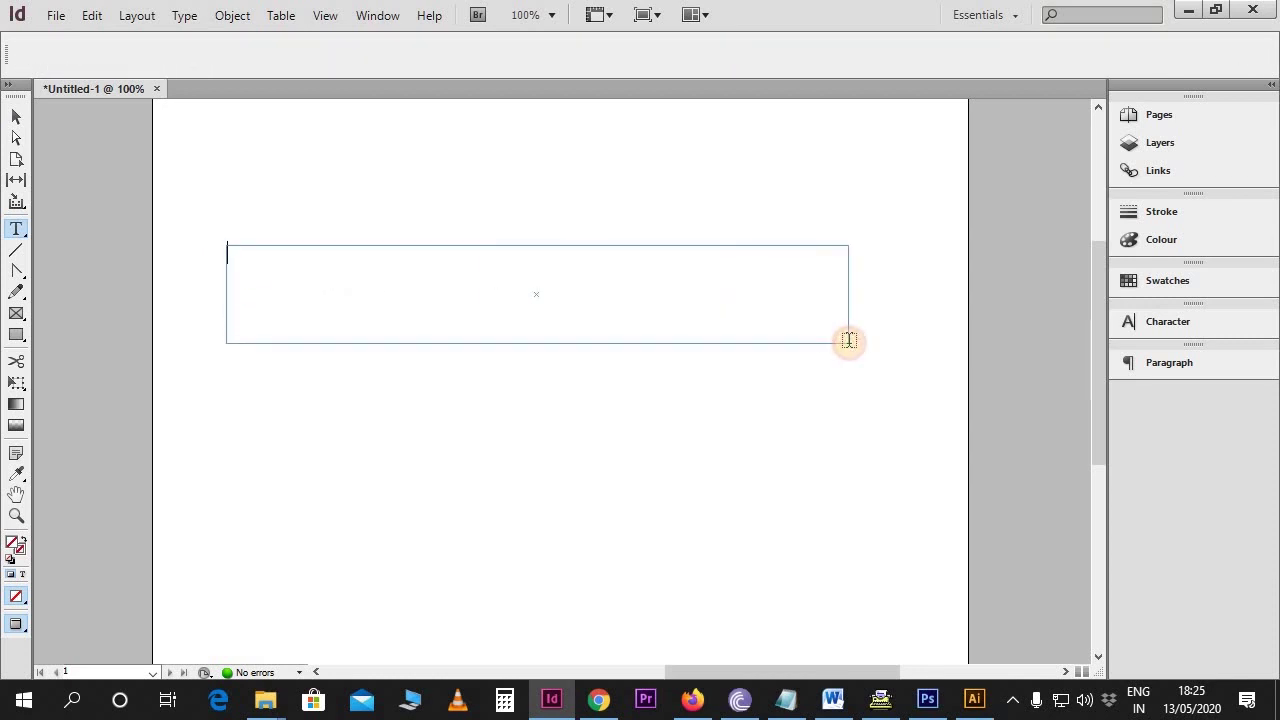
key(ctrl+v)
Step: Set the pasted sentence in FML-TTIndulekha Bold, enlarged to 30 pt
key(ctrl+a)
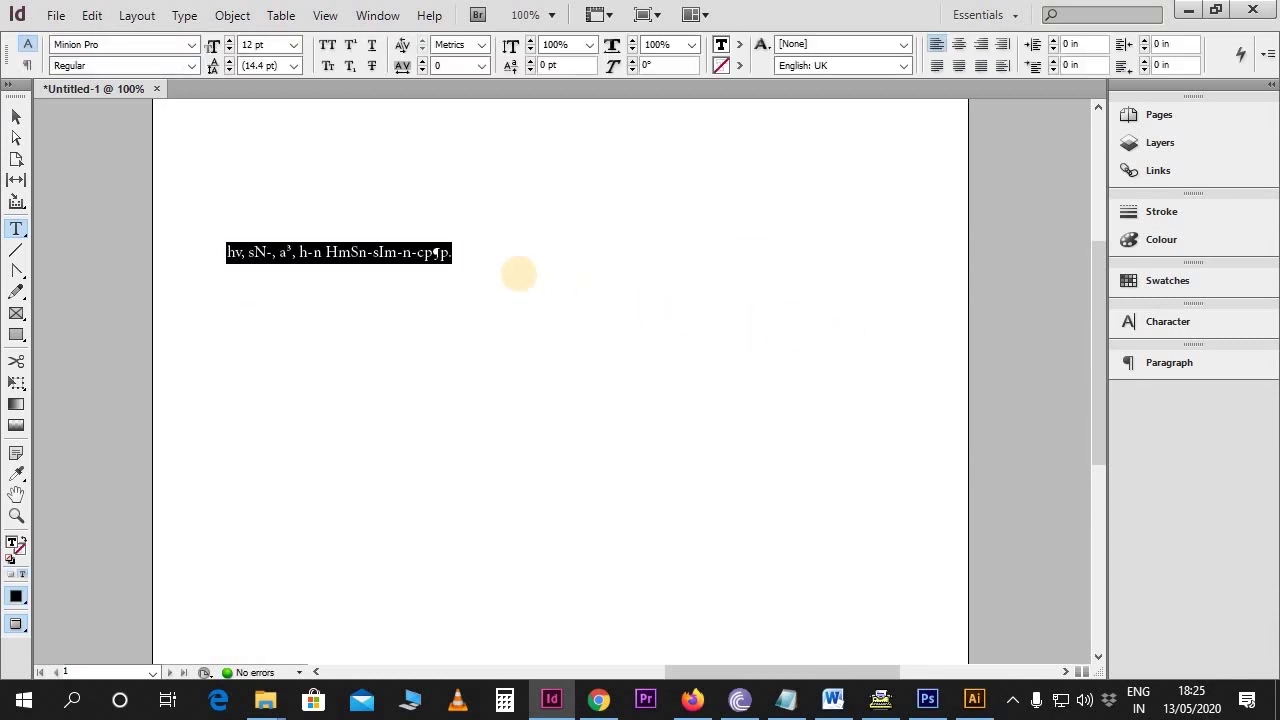
triple_click(105, 47)
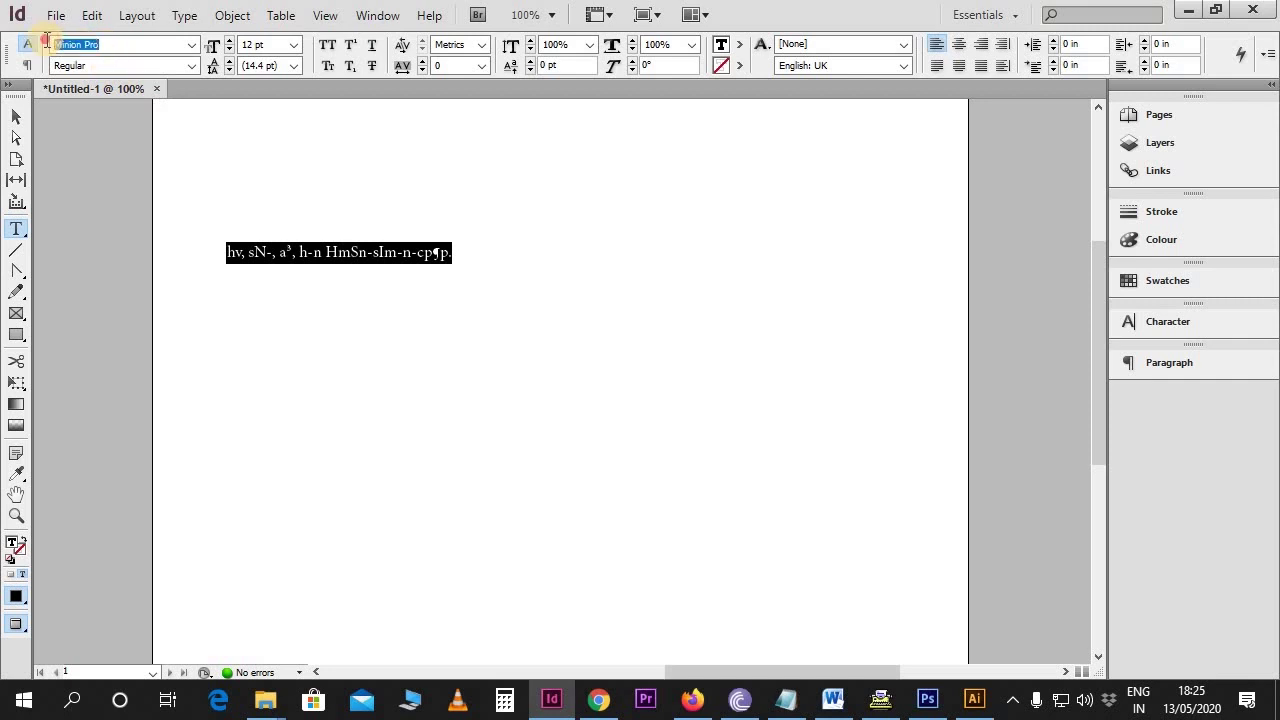
text(FML-TTIndulekha)
key(Return)
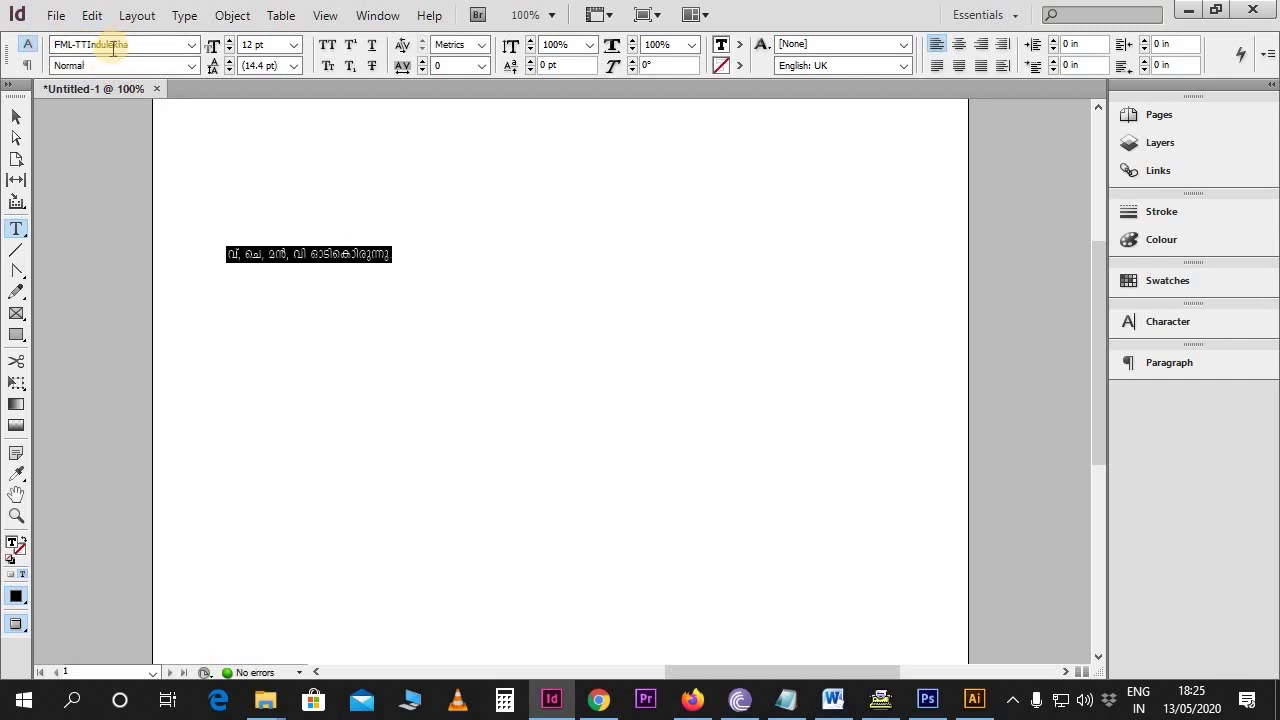
click(192, 66)
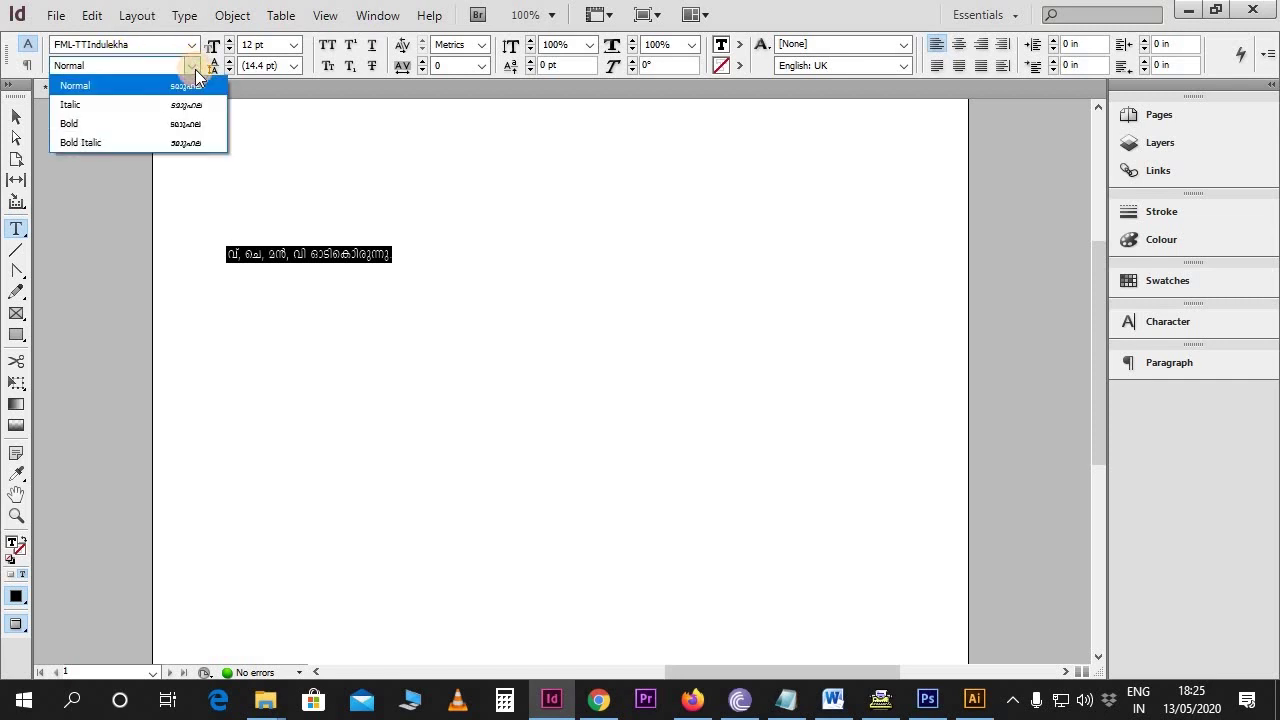
click(132, 125)
key(ctrl+shift+period)
key(ctrl+shift+period)
key(ctrl+shift+period)
key(ctrl+shift+period)
key(ctrl+shift+period)
key(ctrl+shift+period)
key(ctrl+shift+period)
key(ctrl+shift+period)
key(ctrl+shift+period)
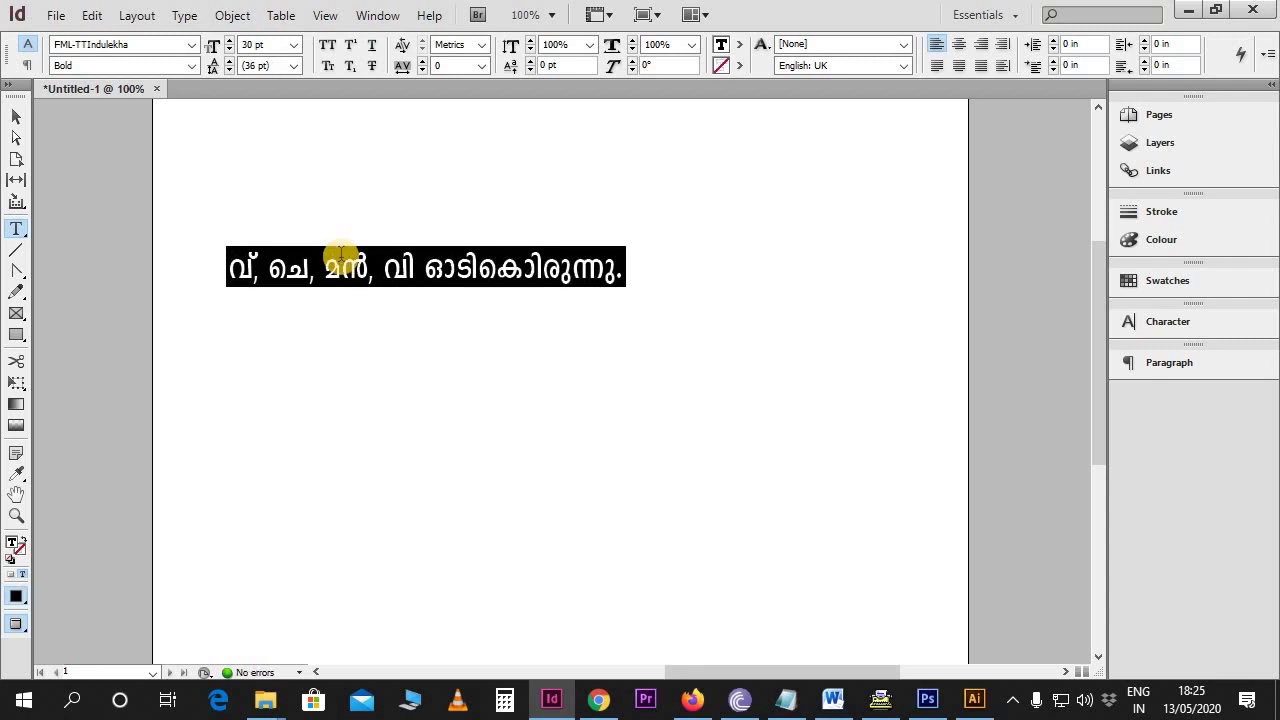
click(16, 117)
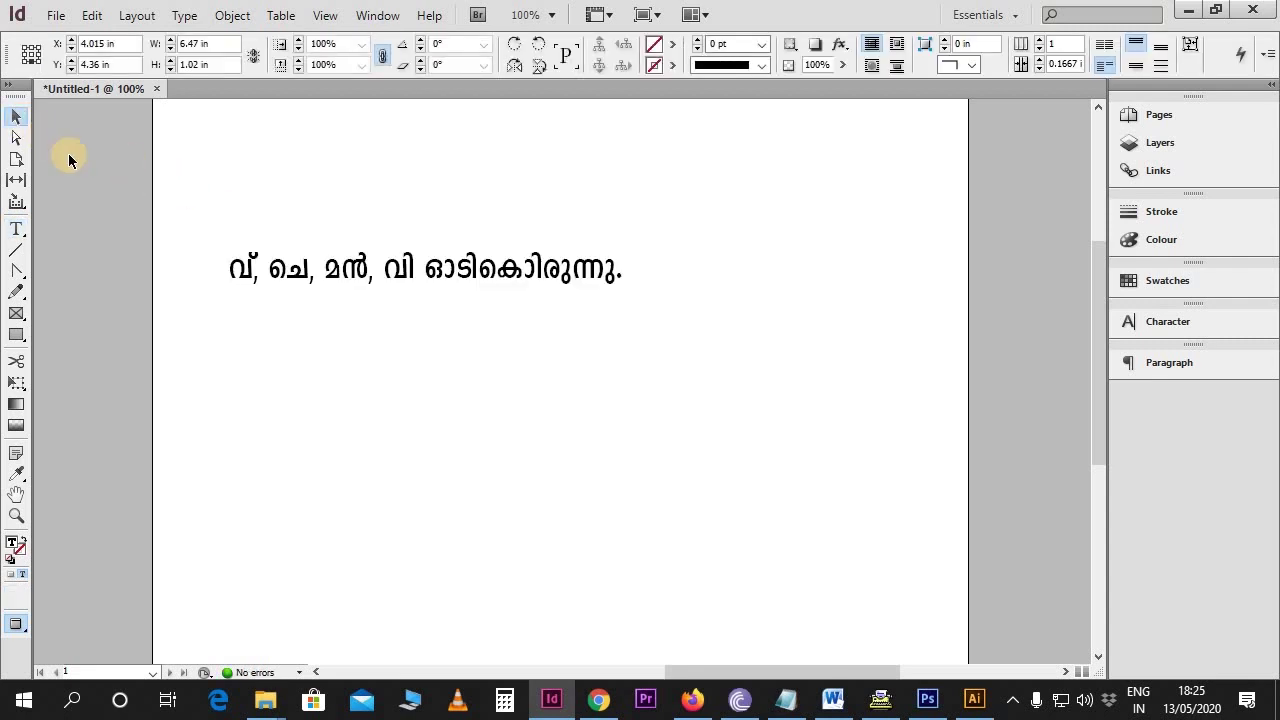
Step: Alt-drag a duplicate of the sentence frame lower on the page, then return to Typeit
click(359, 353)
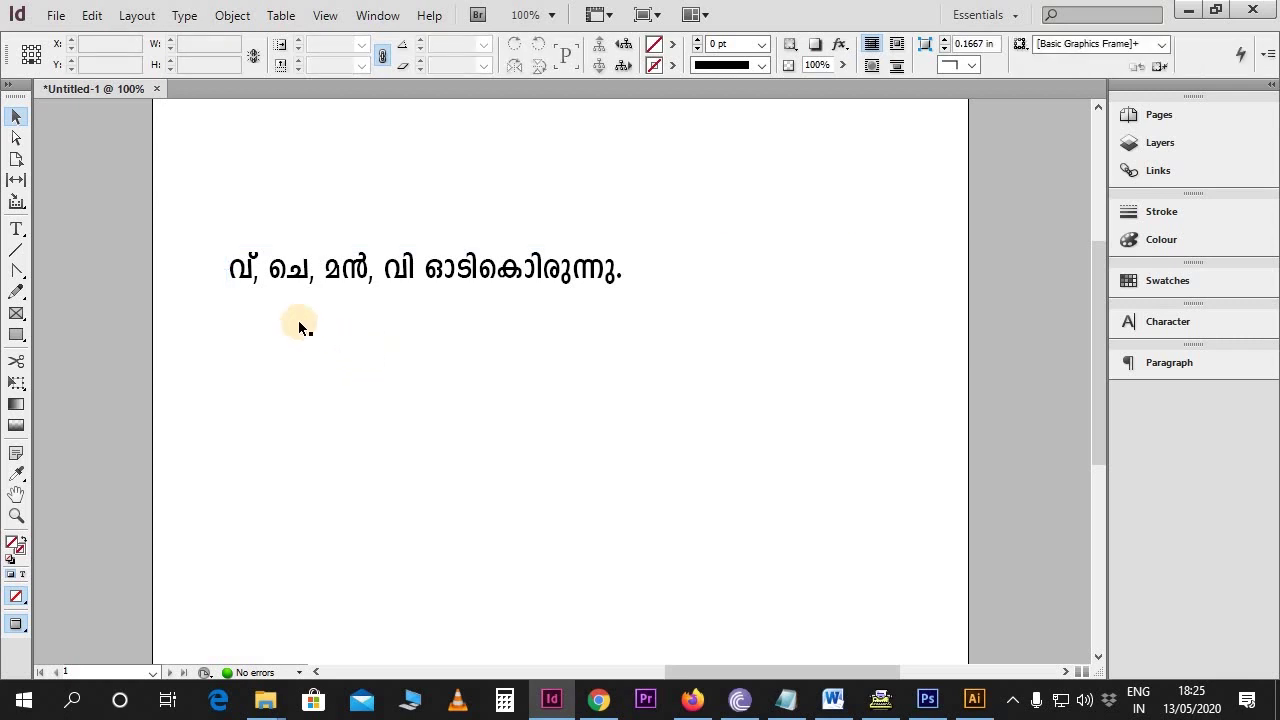
click(440, 283)
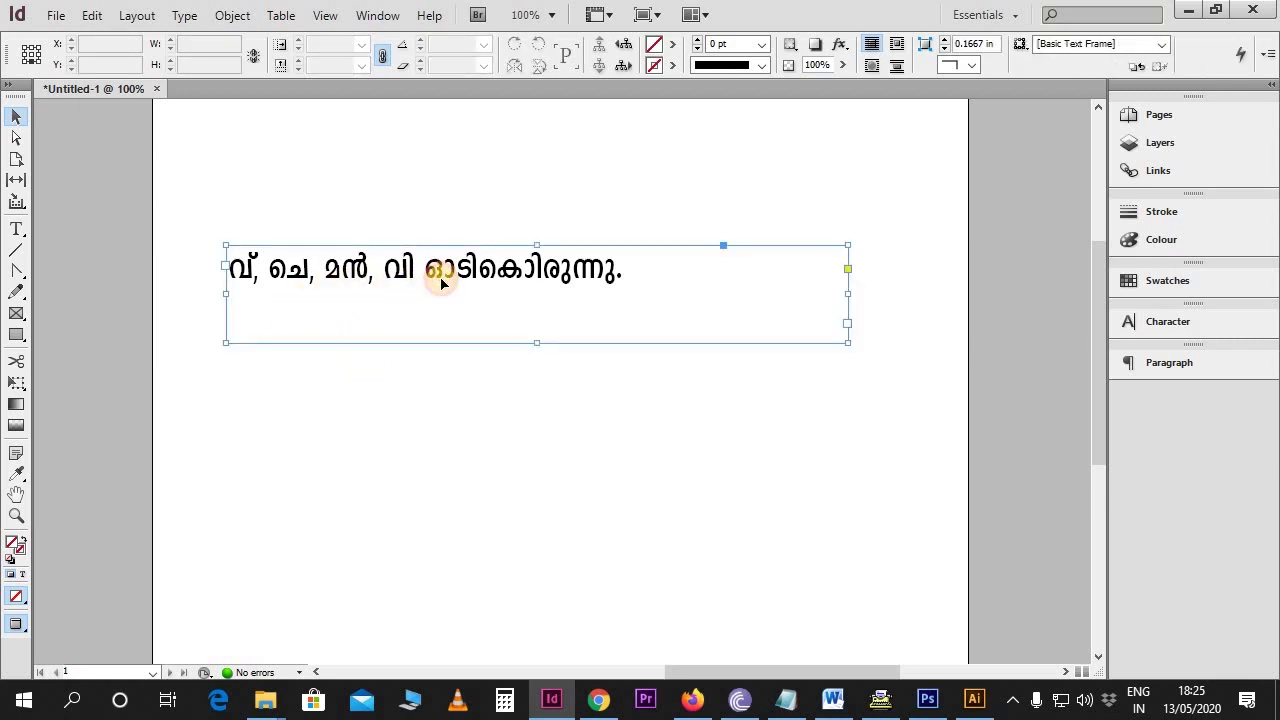
drag(440, 283, 447, 420)
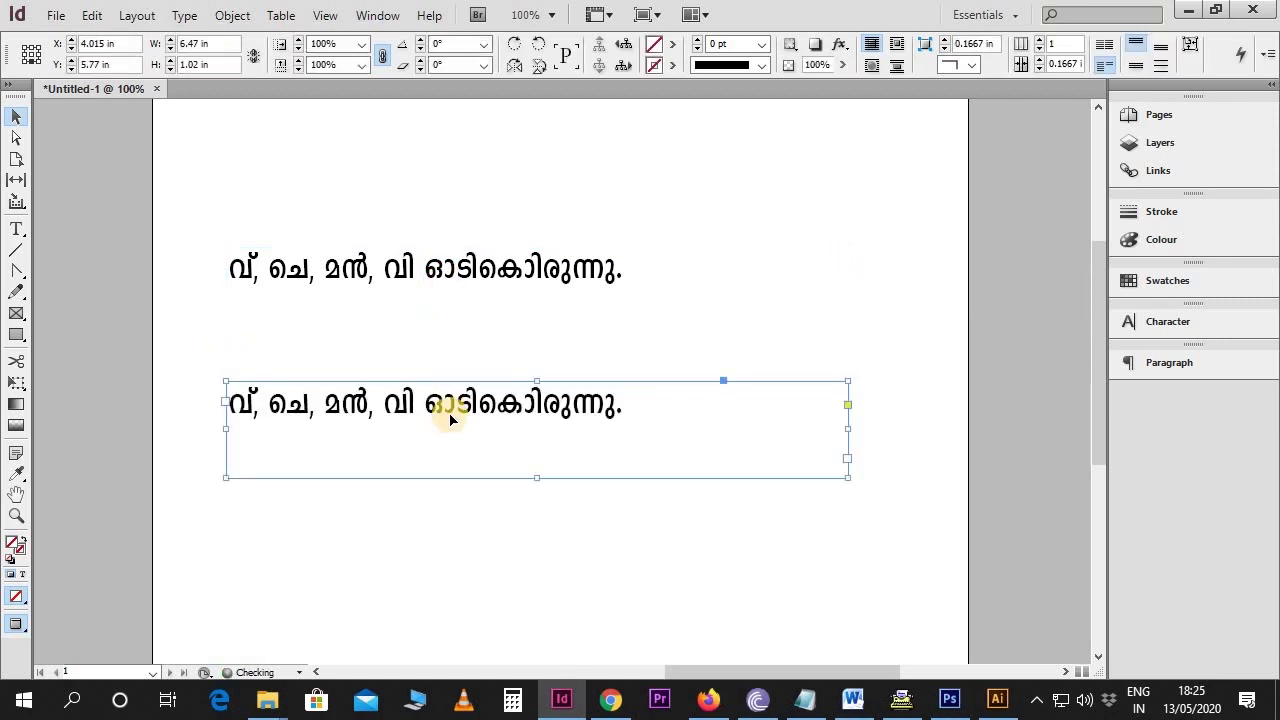
click(900, 697)
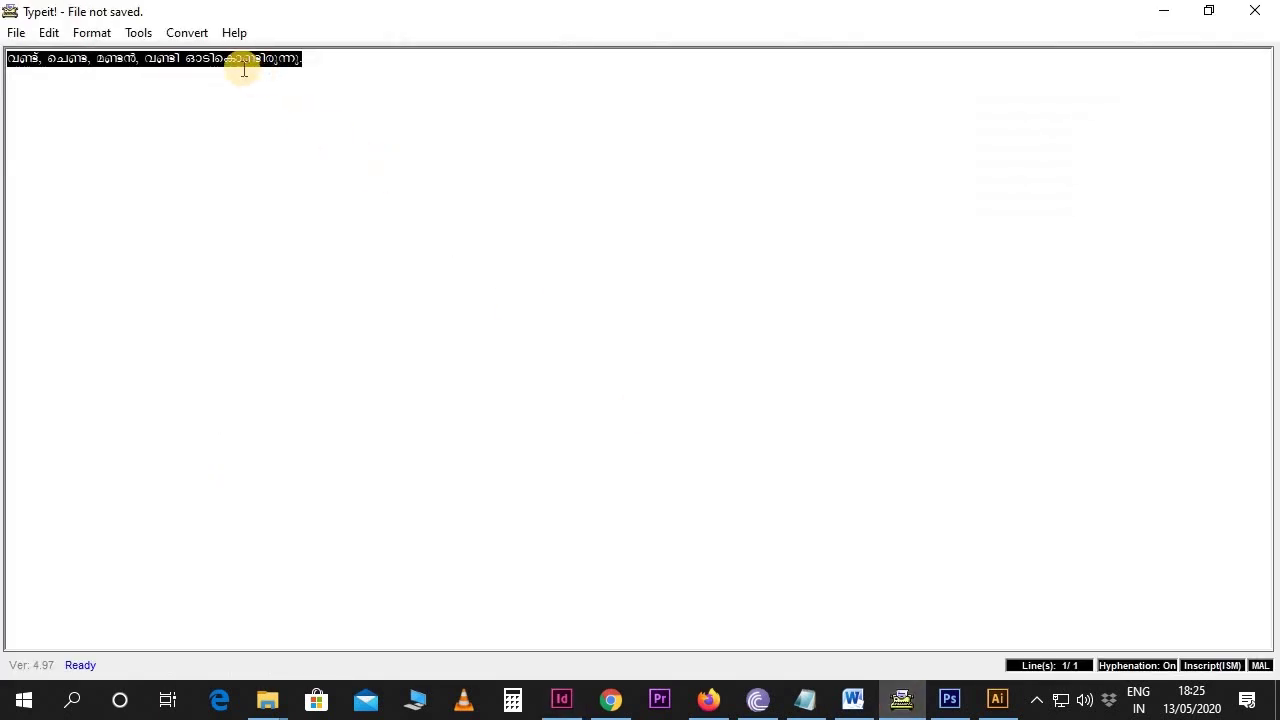
click(188, 34)
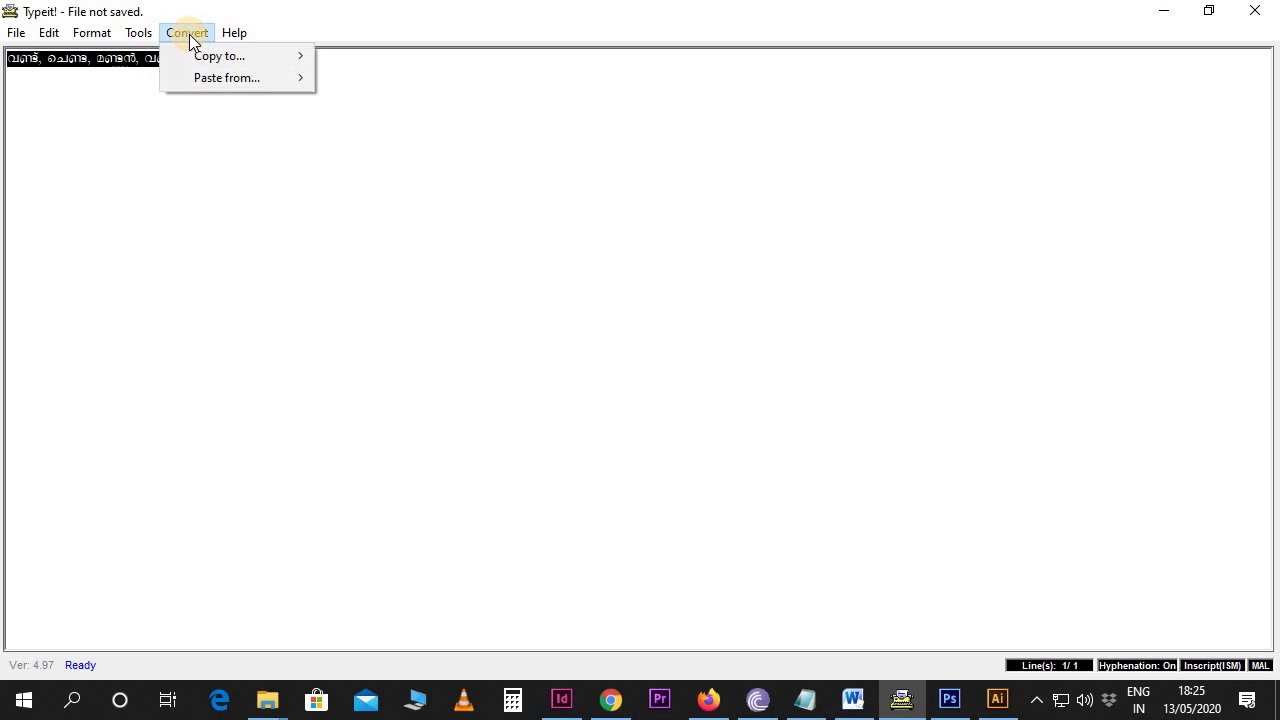
mouse_move(220, 56)
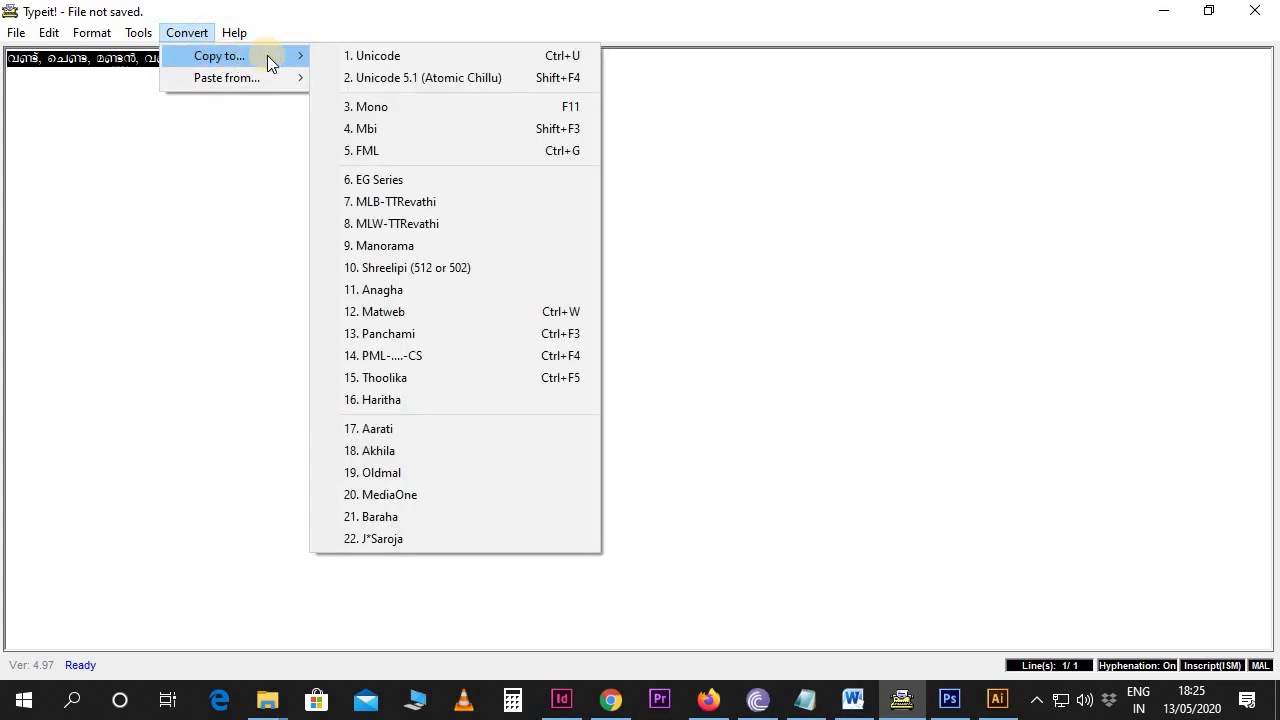
Step: Copy the sentence as 5. FML encoding, confirm, and return to InDesign
click(368, 150)
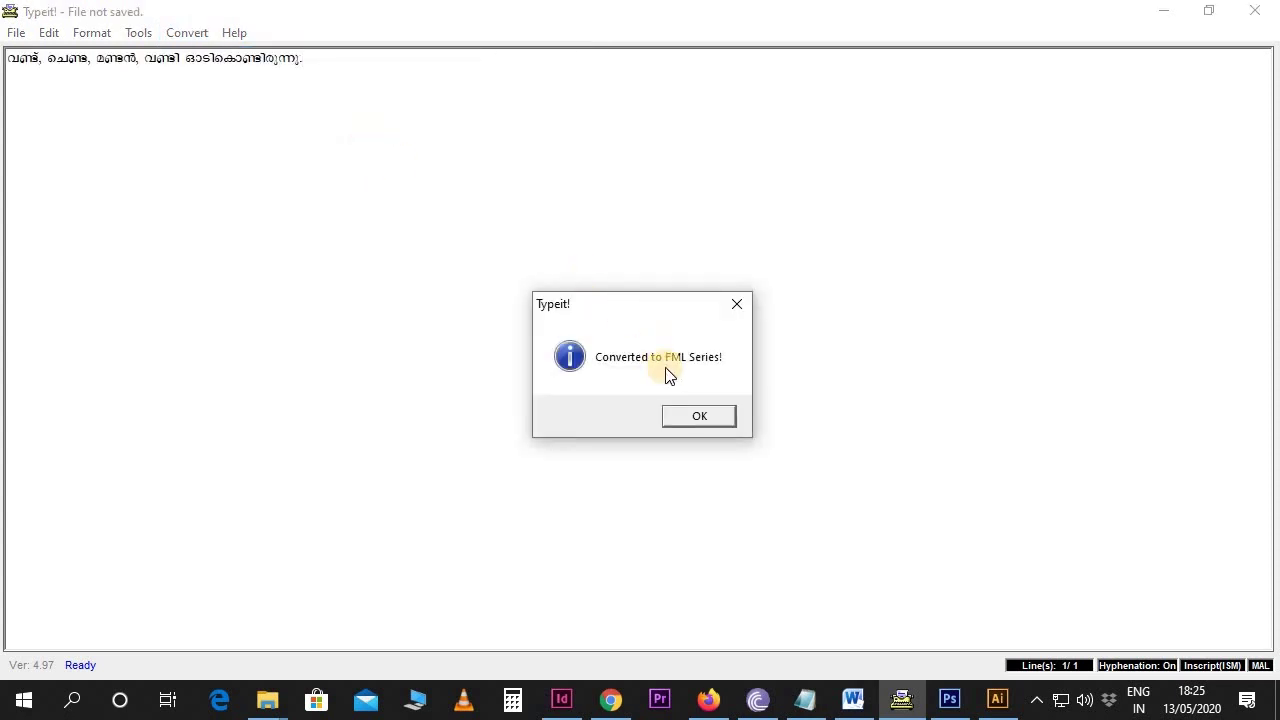
click(692, 415)
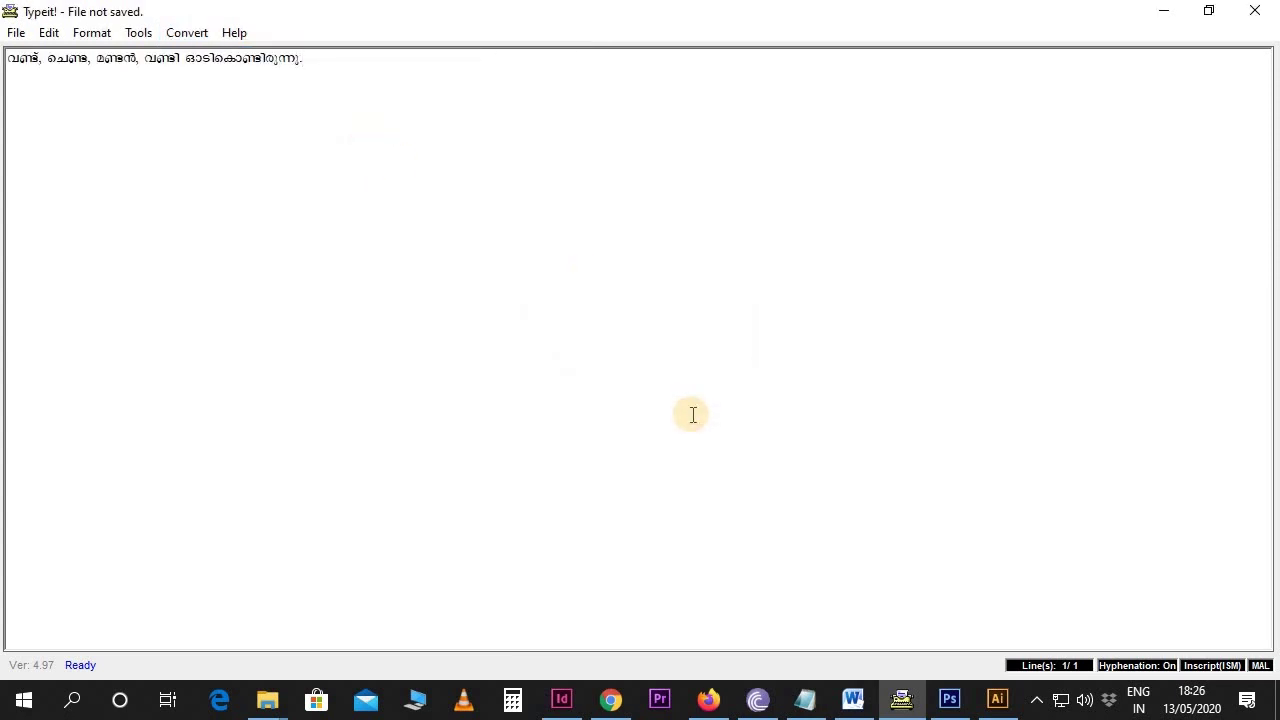
click(563, 700)
Step: Replace the lower frame's text with the pasted FML-encoded sentence
double_click(530, 415)
key(ctrl+a)
key(ctrl+c)
right_click(530, 415)
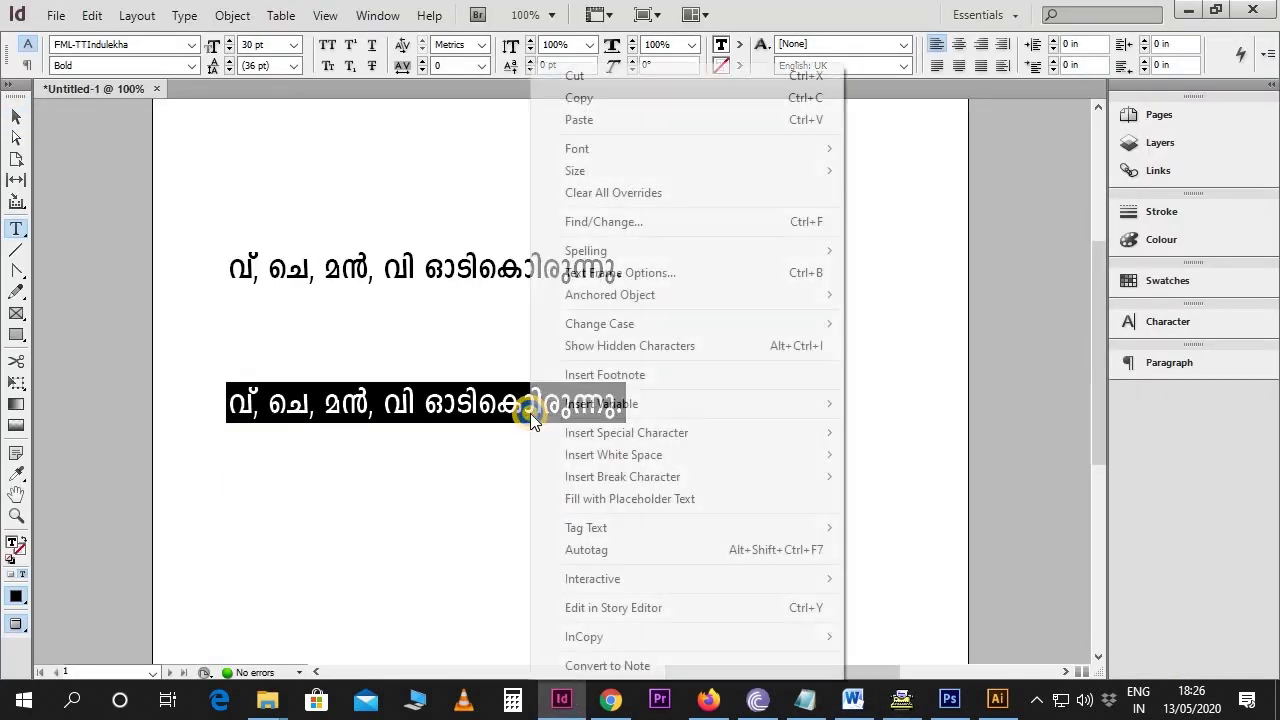
click(577, 120)
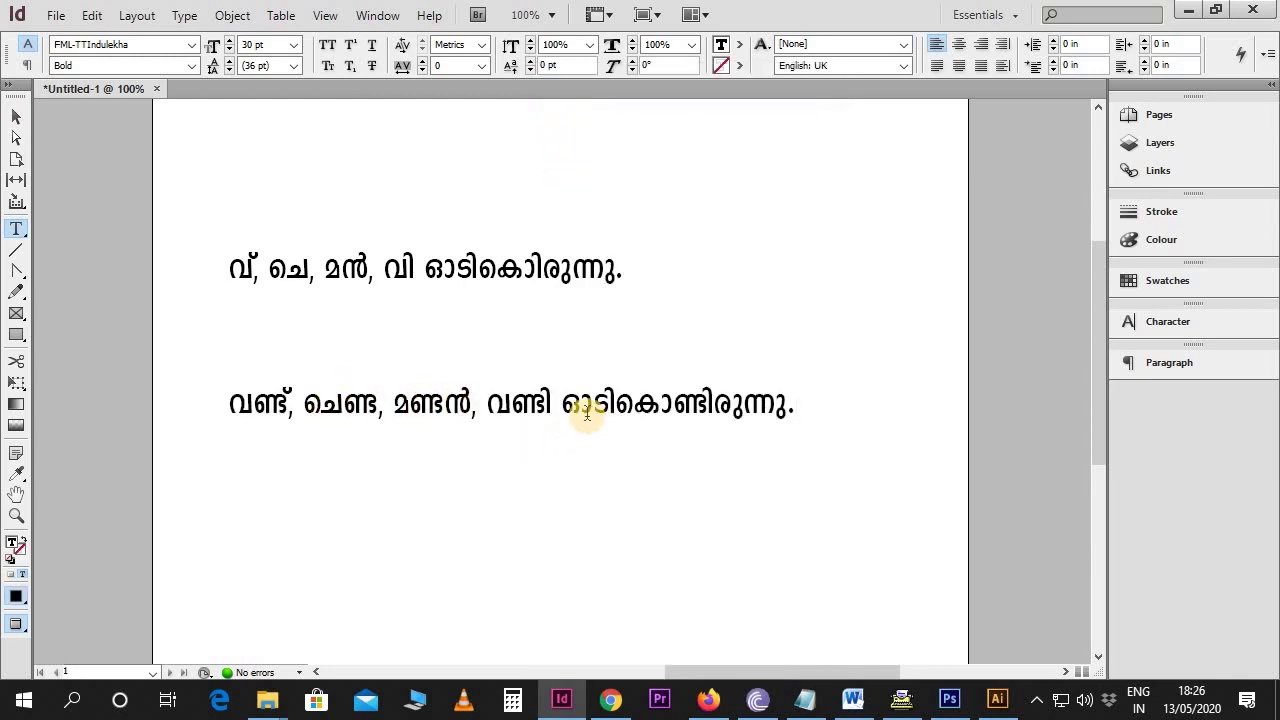
click(16, 117)
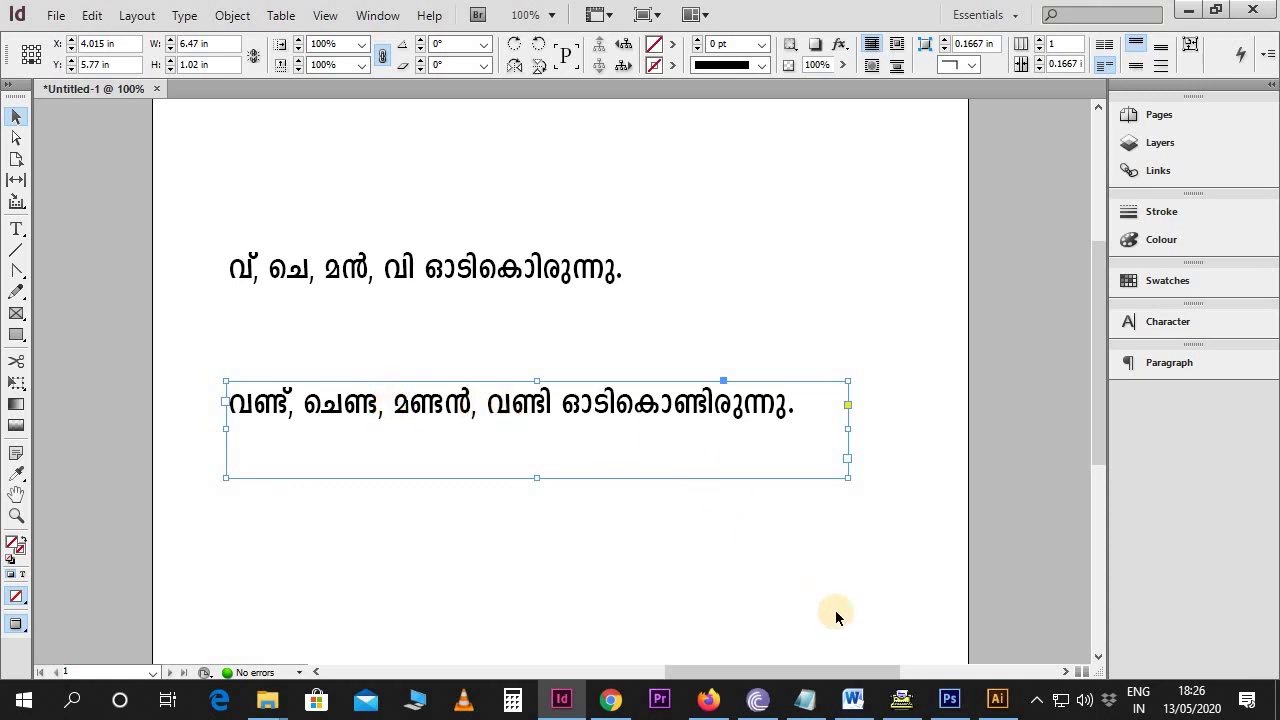
Step: Select the converted sentence in Typeit and bring Photoshop forward
click(900, 700)
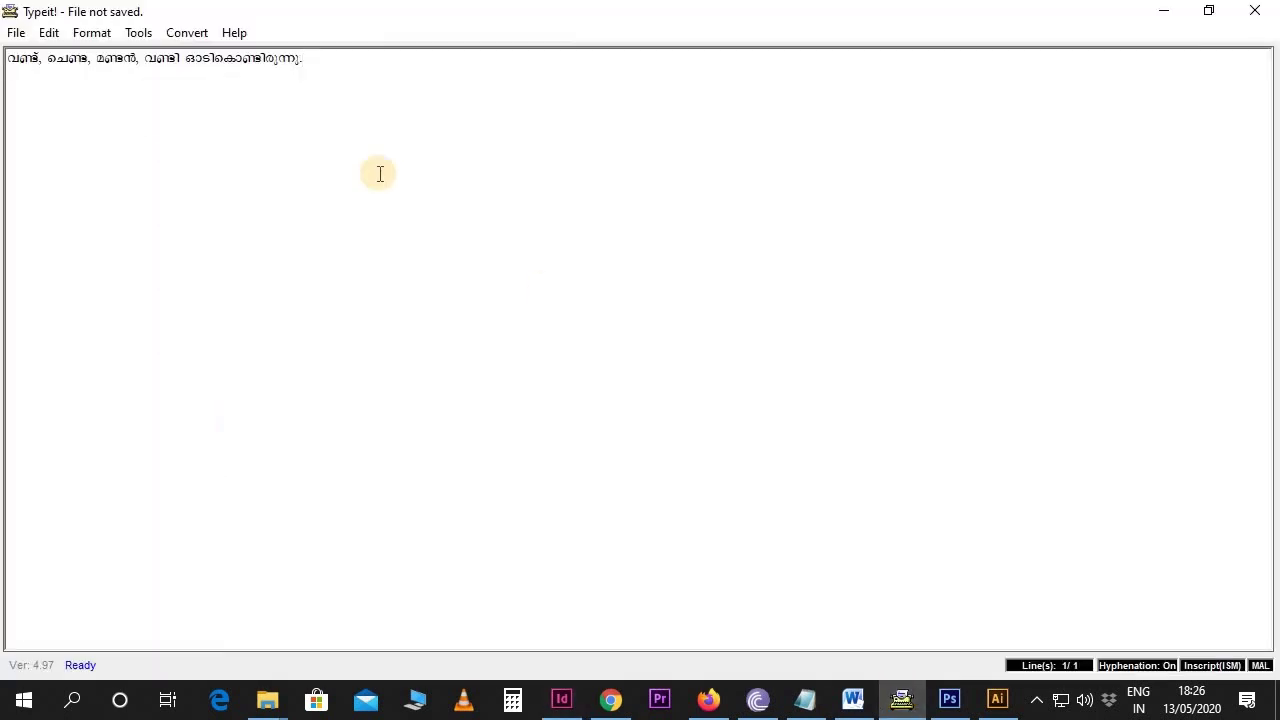
key(ctrl+a)
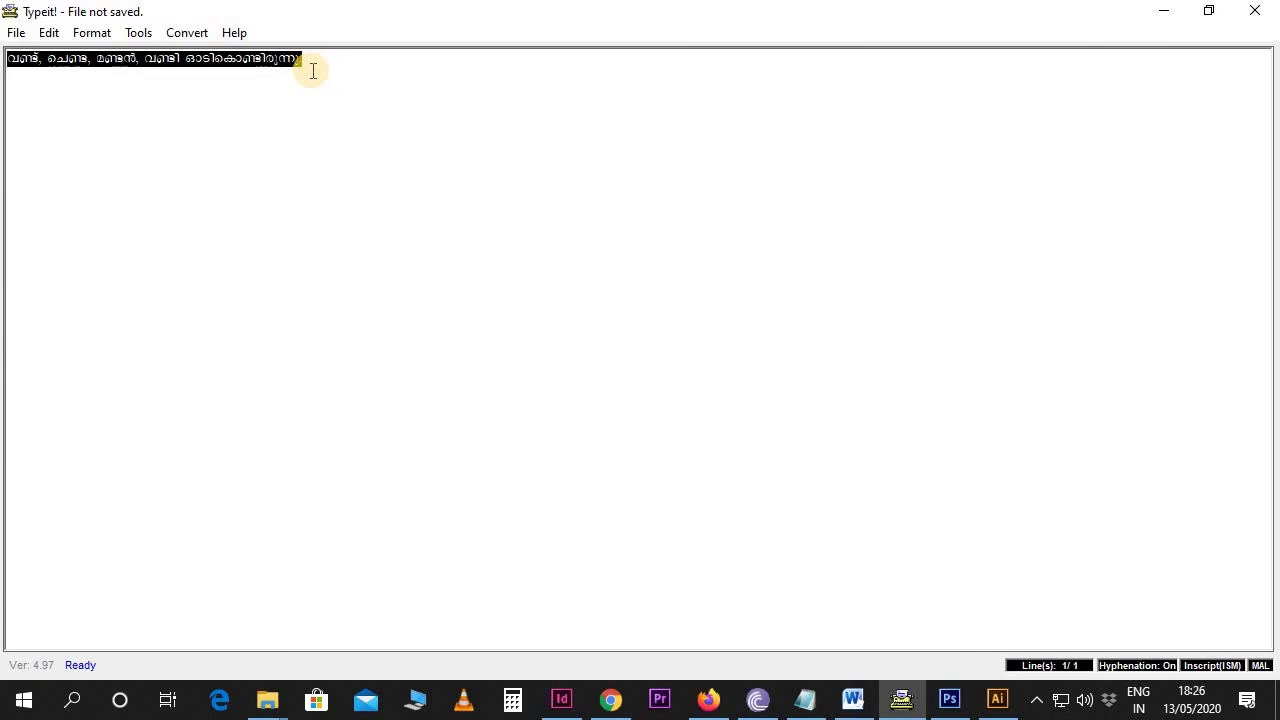
click(950, 700)
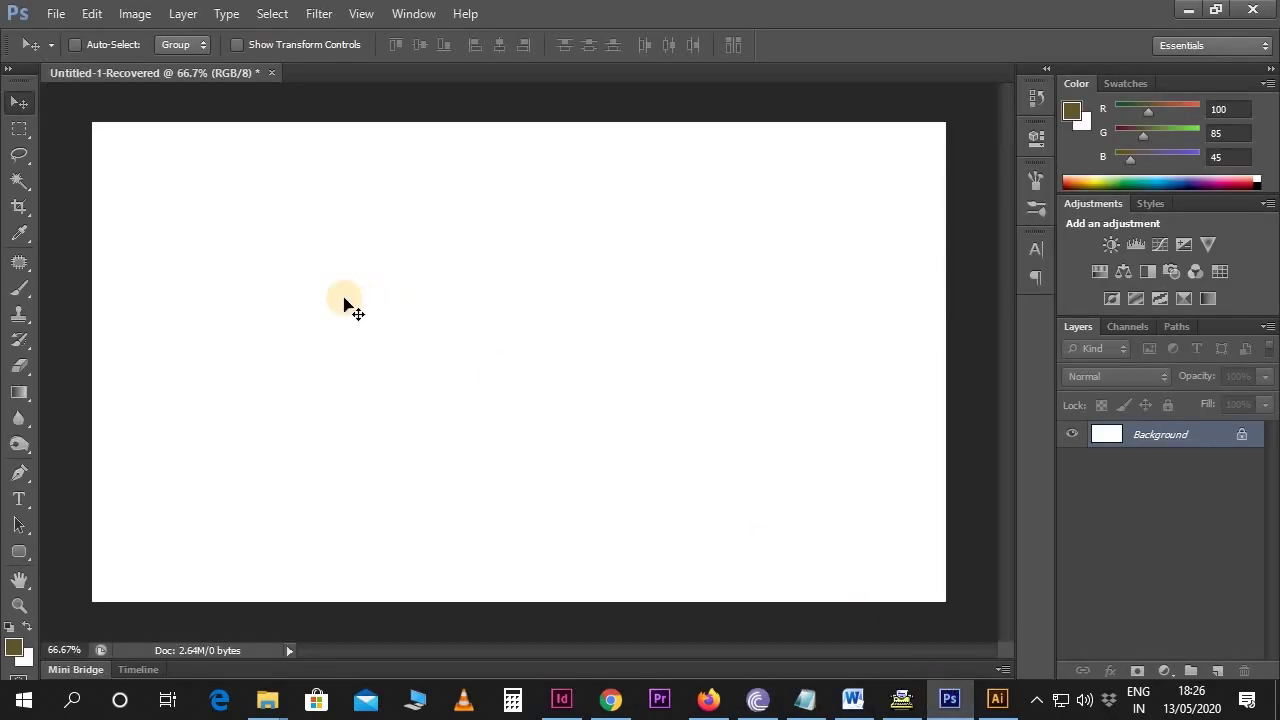
Step: Paste the sentence as a Photoshop text line, drag a copy below it, and return to Typeit
key(t)
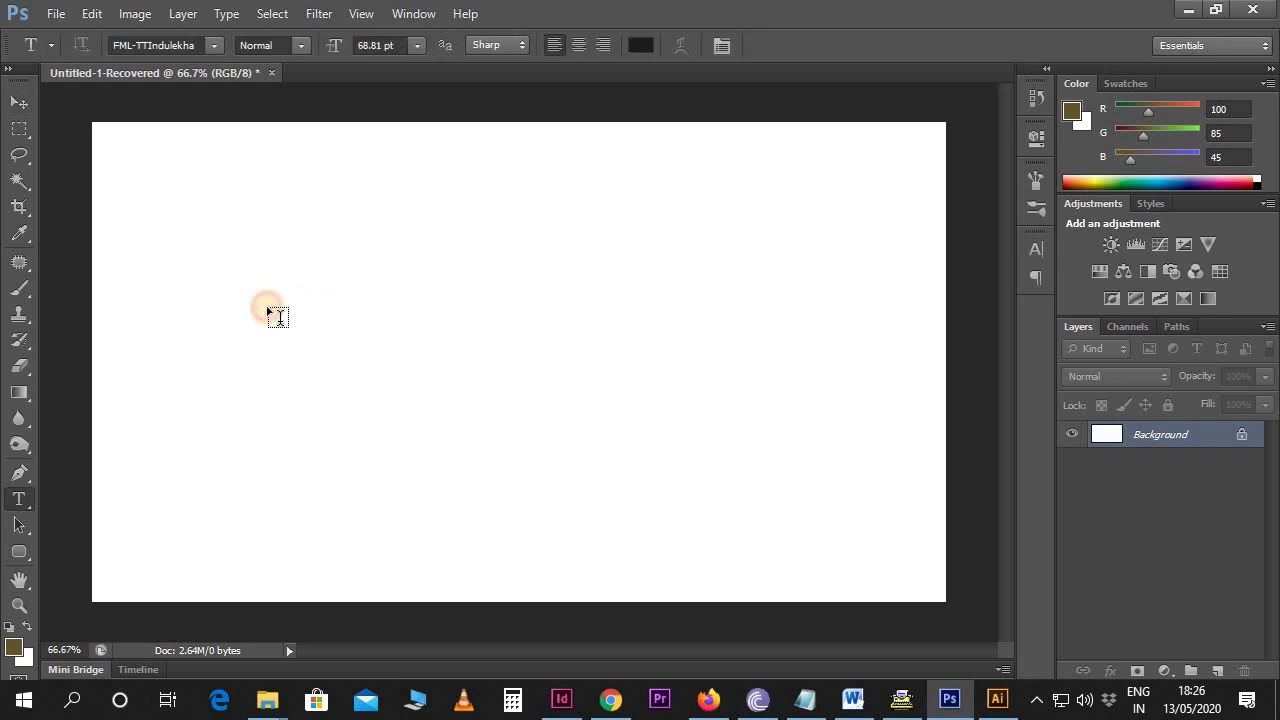
click(268, 312)
key(ctrl+v)
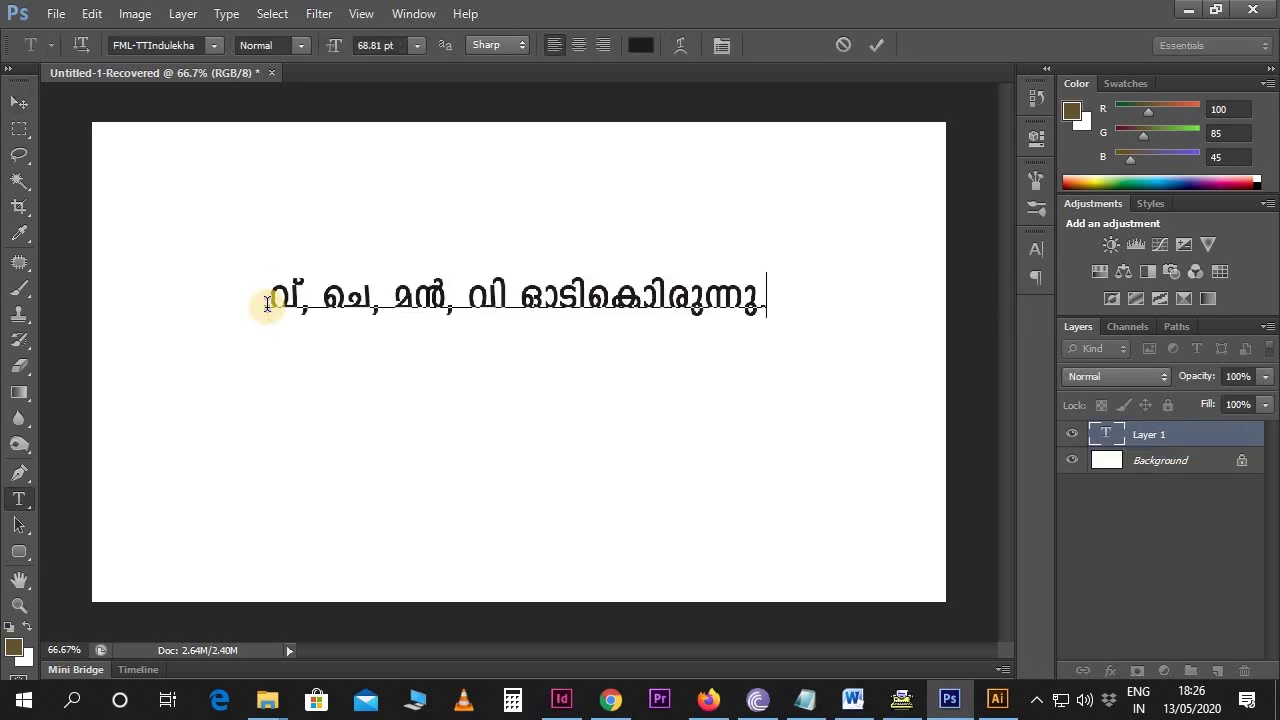
click(20, 104)
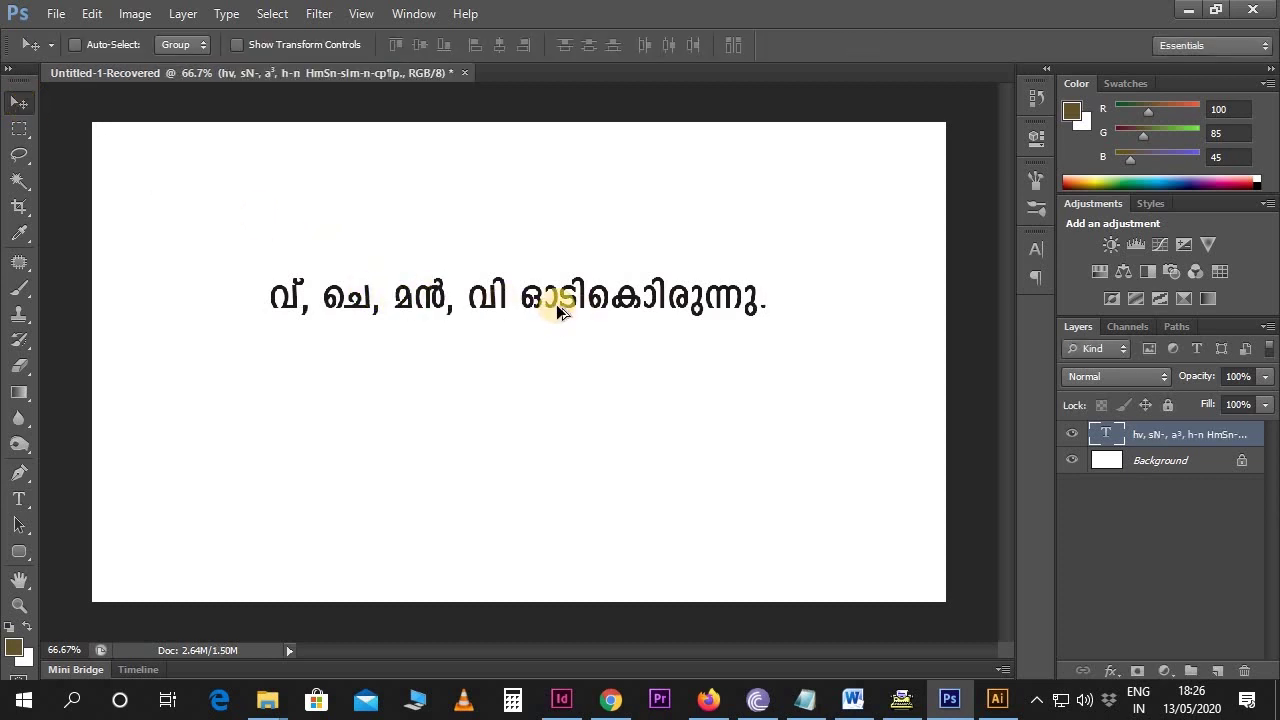
drag(558, 312, 567, 372)
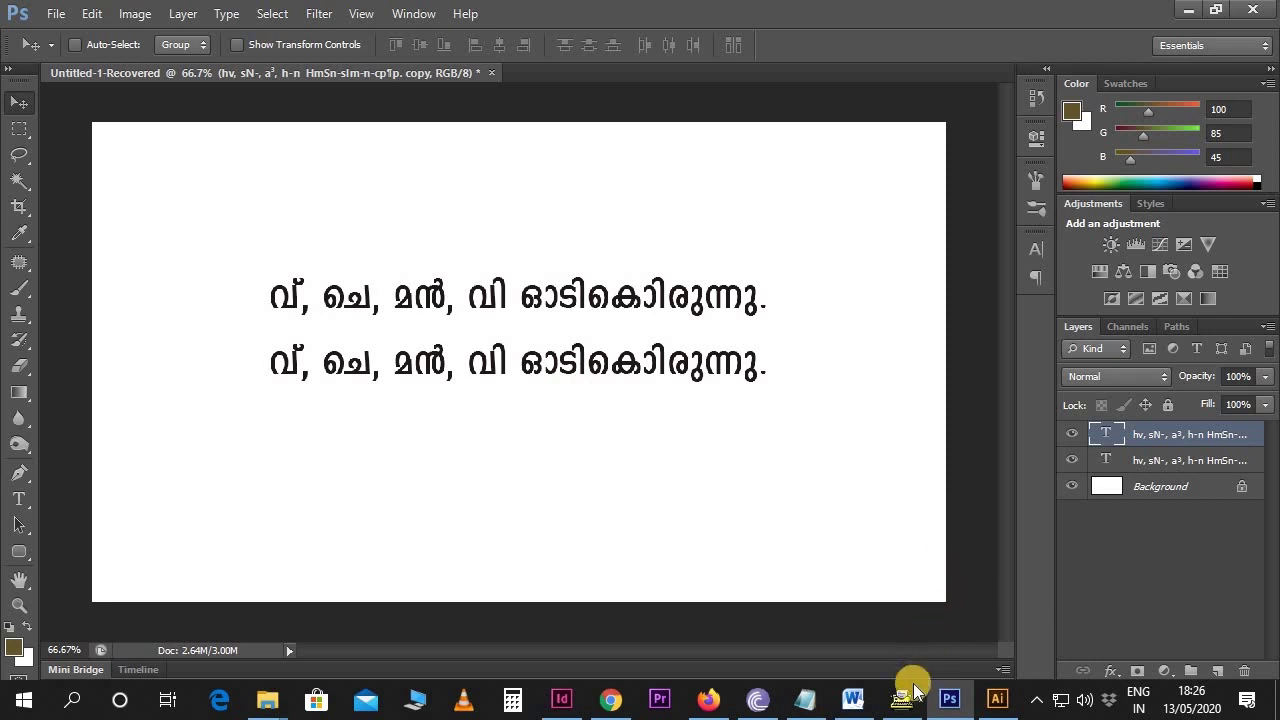
click(913, 690)
Step: Copy the sentence as 5. FML encoding, confirm, and return to Photoshop
click(200, 36)
mouse_move(218, 56)
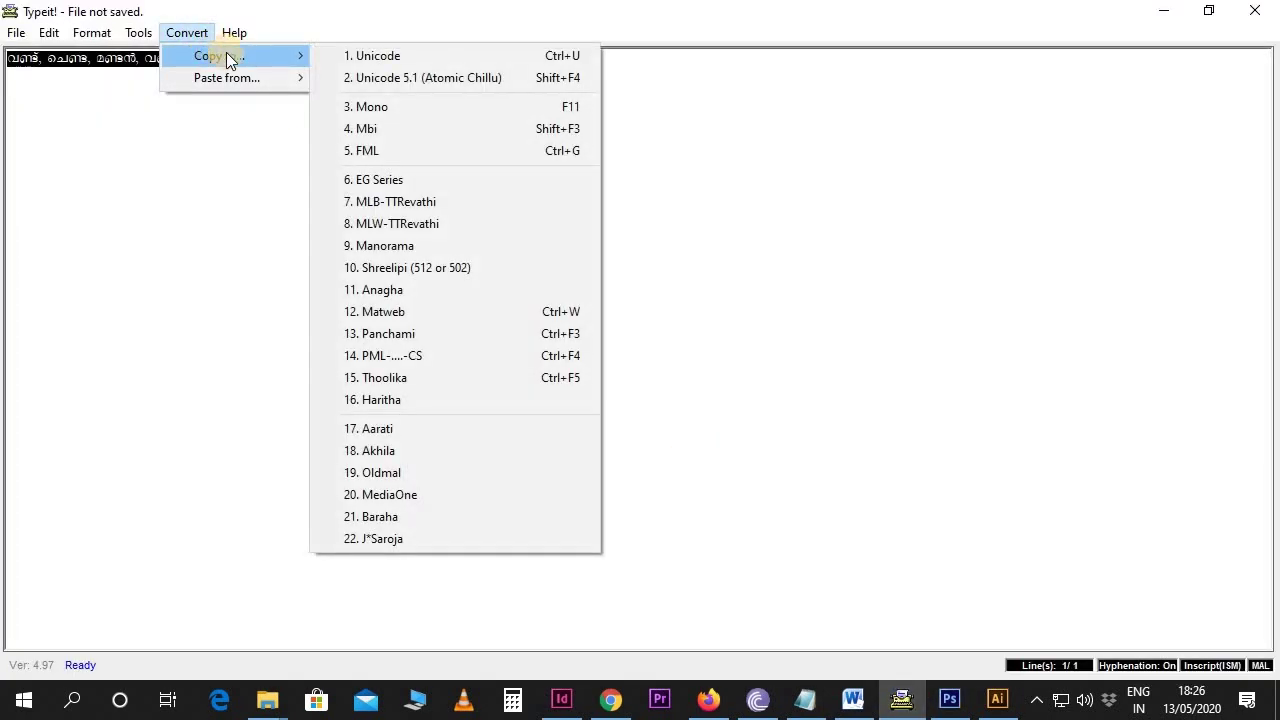
click(383, 150)
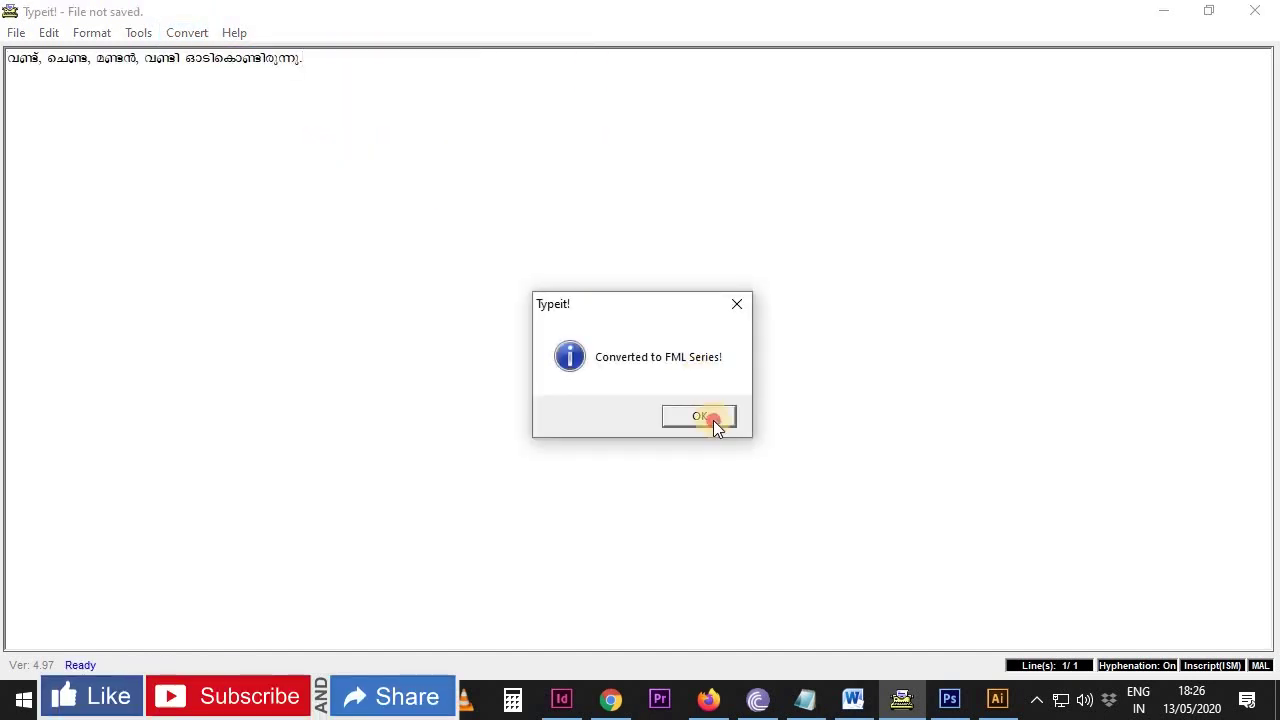
click(713, 420)
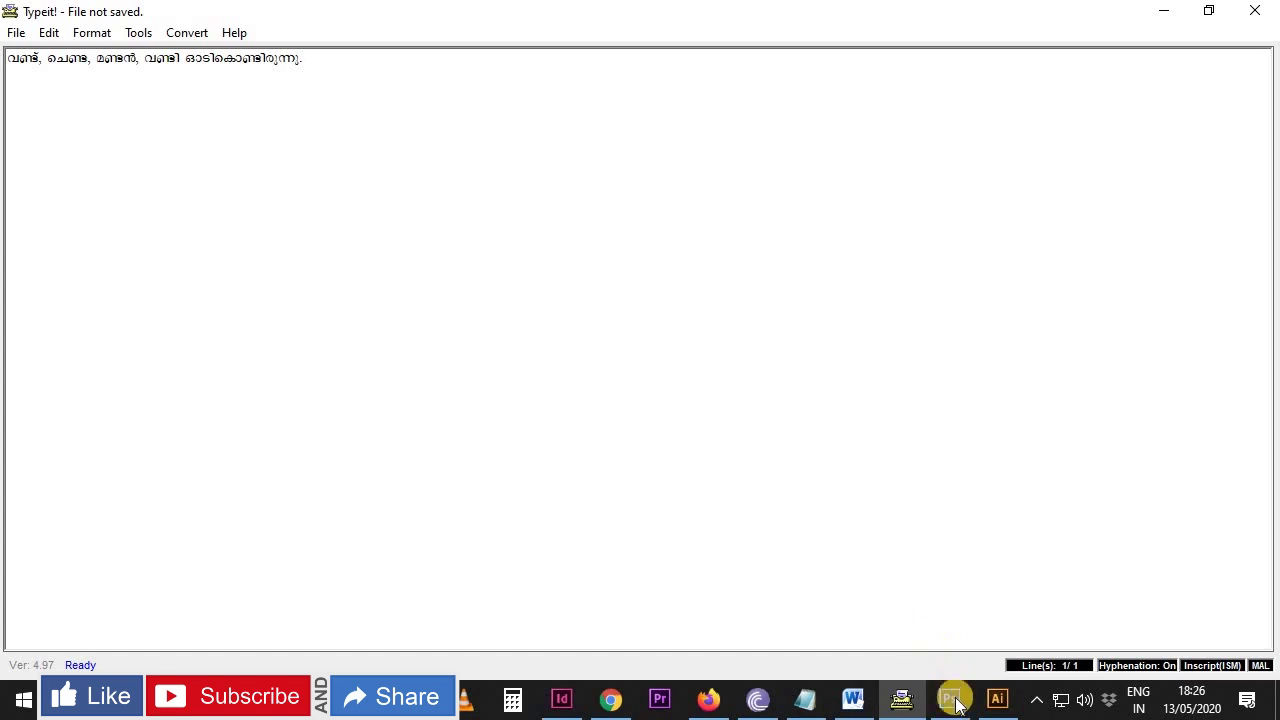
click(950, 698)
Step: Replace the second Photoshop text line with the pasted FML-encoded sentence
key(t)
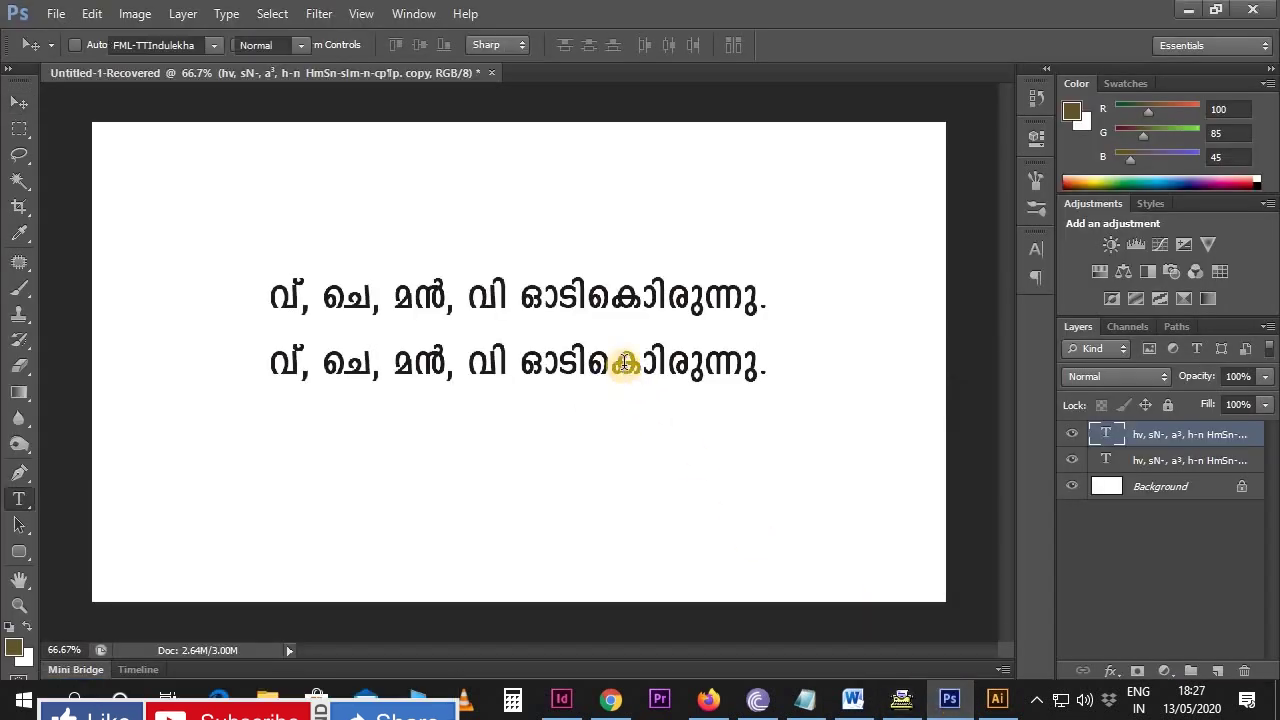
click(624, 363)
key(ctrl+a)
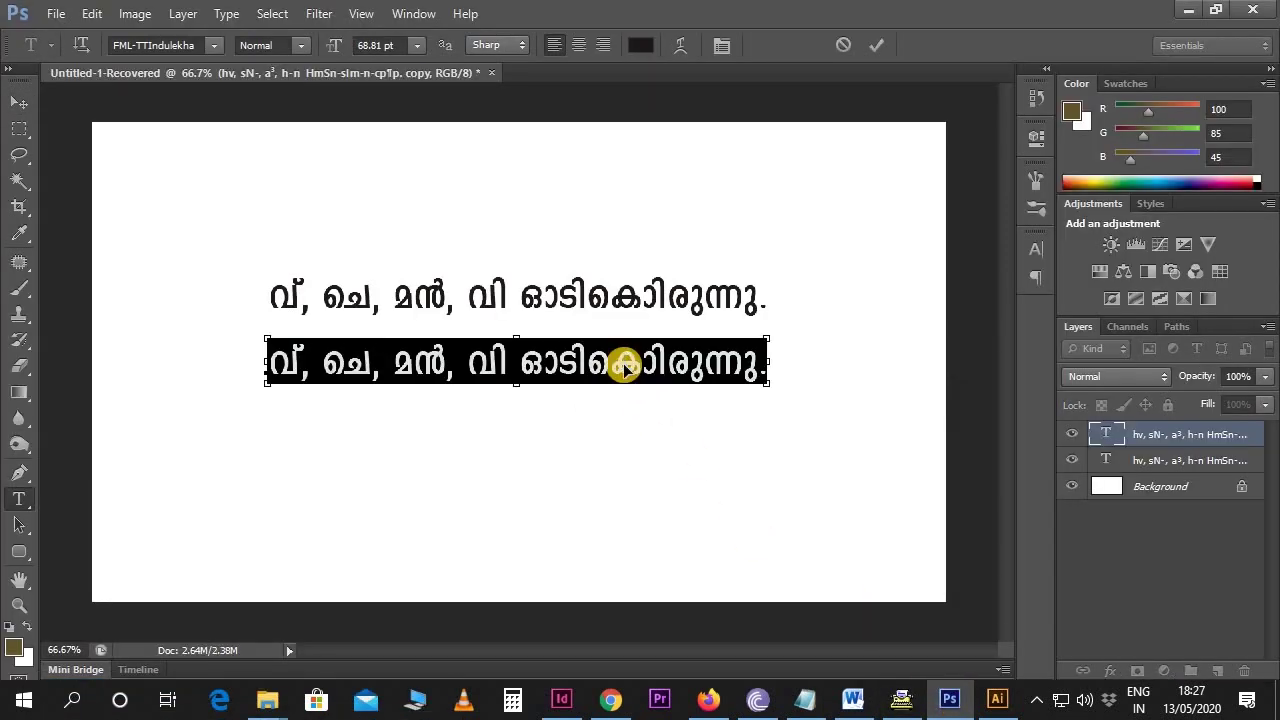
key(ctrl+v)
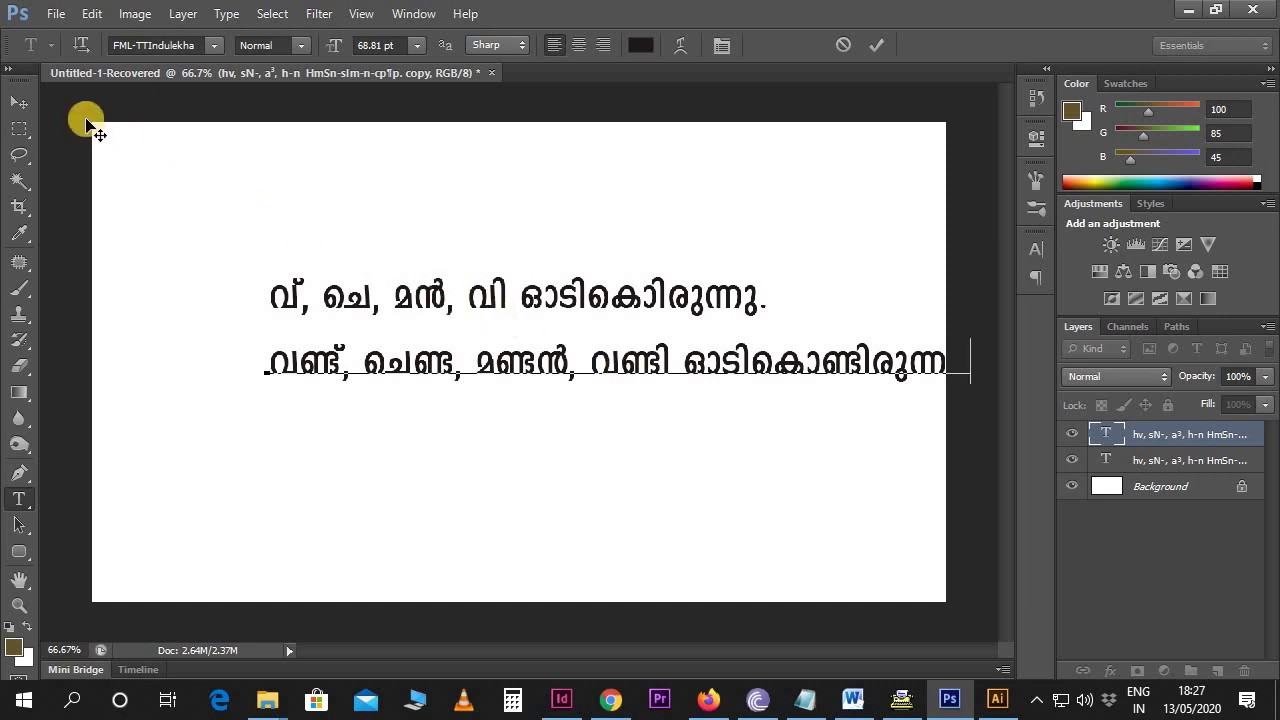
click(29, 108)
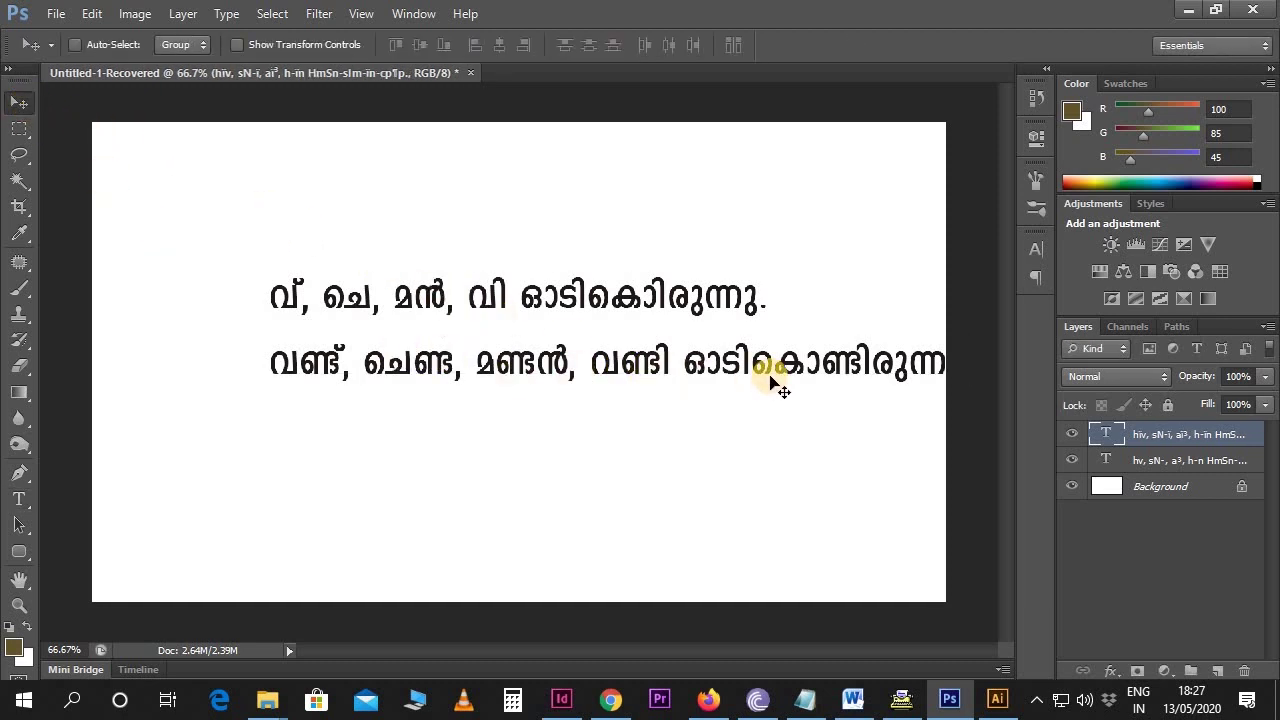
Step: Select the whole sentence in Typeit and switch to the Illustrator document
click(908, 698)
key(ctrl+a)
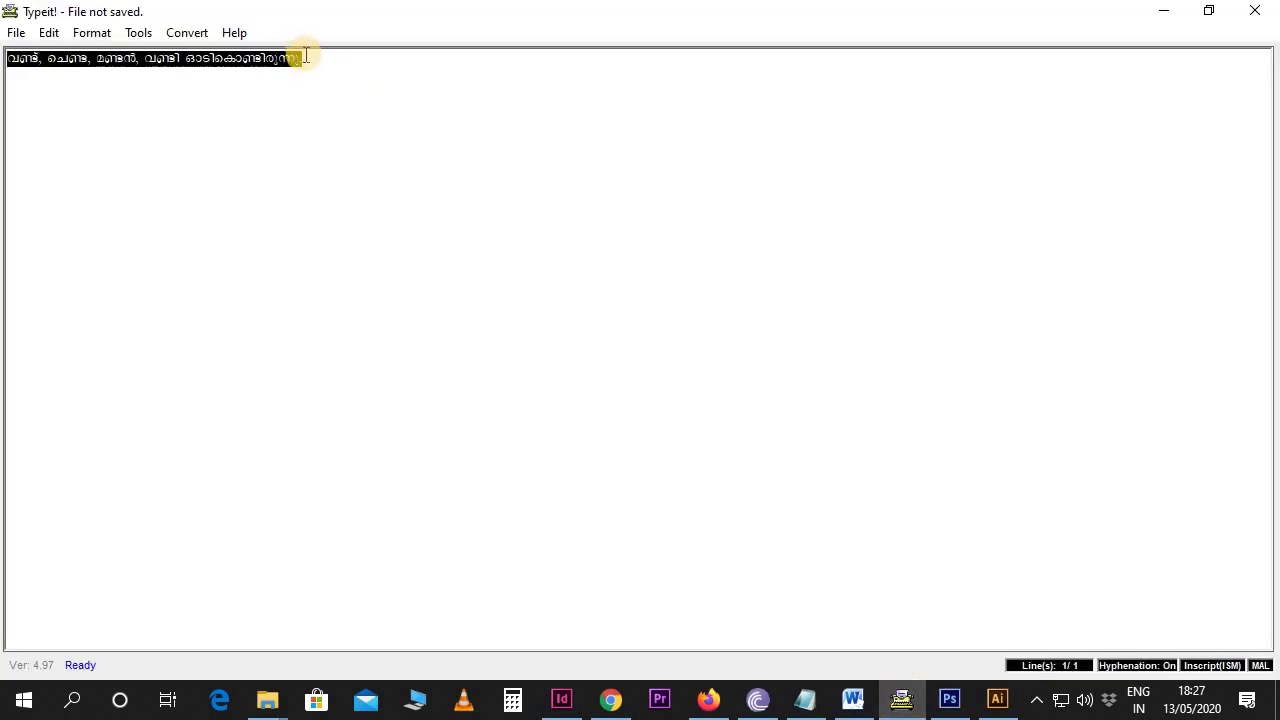
click(998, 700)
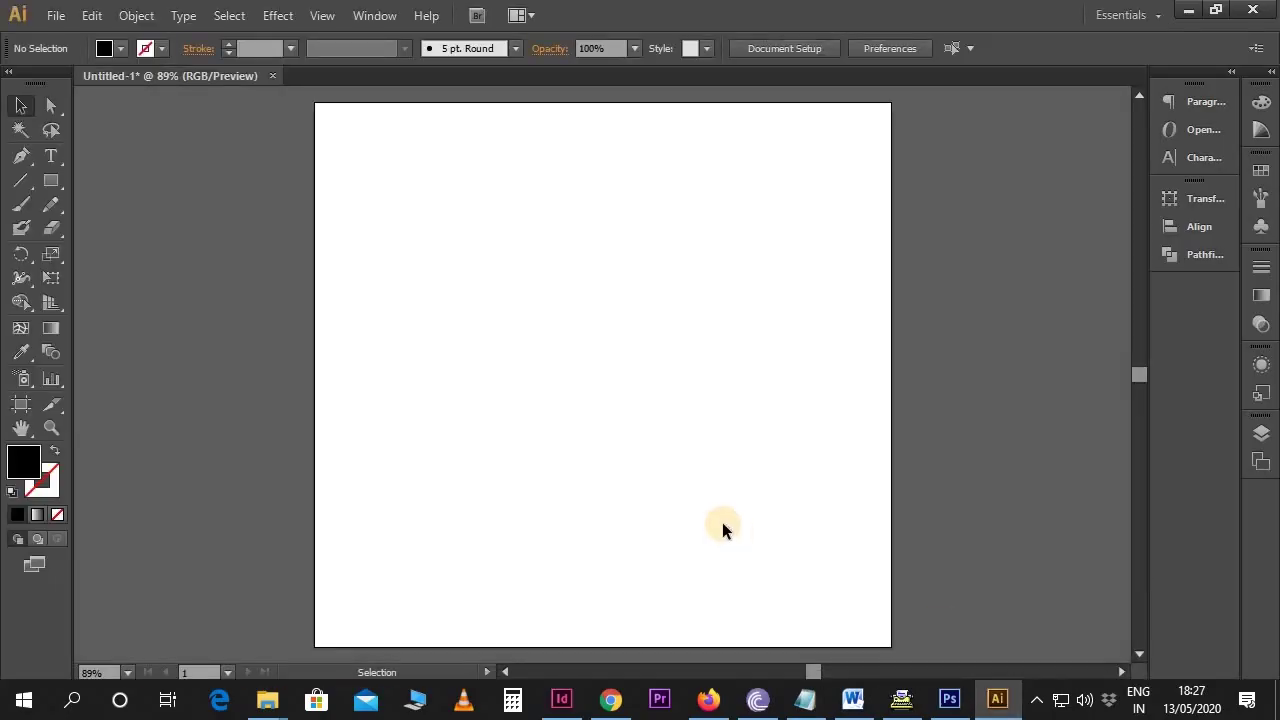
Step: Place the sentence in Illustrator, enlarge it to 44 pt, and drag a copy directly below
key(t)
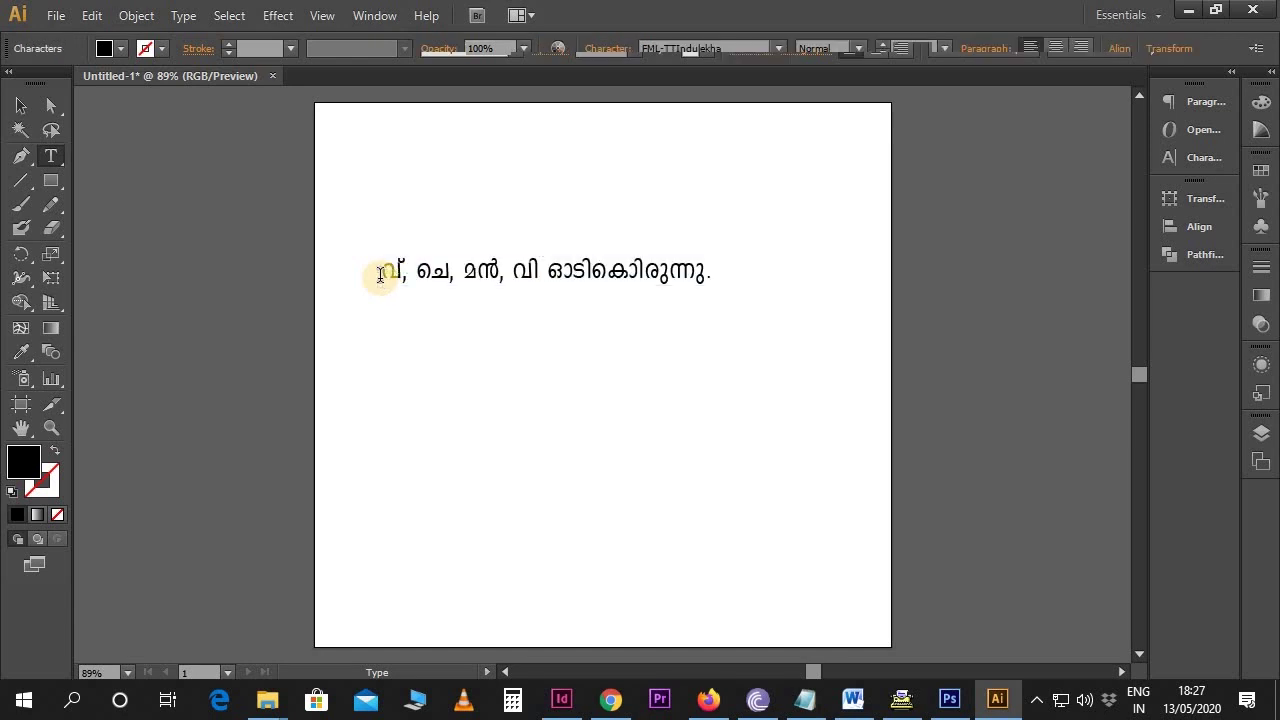
key(ctrl+a)
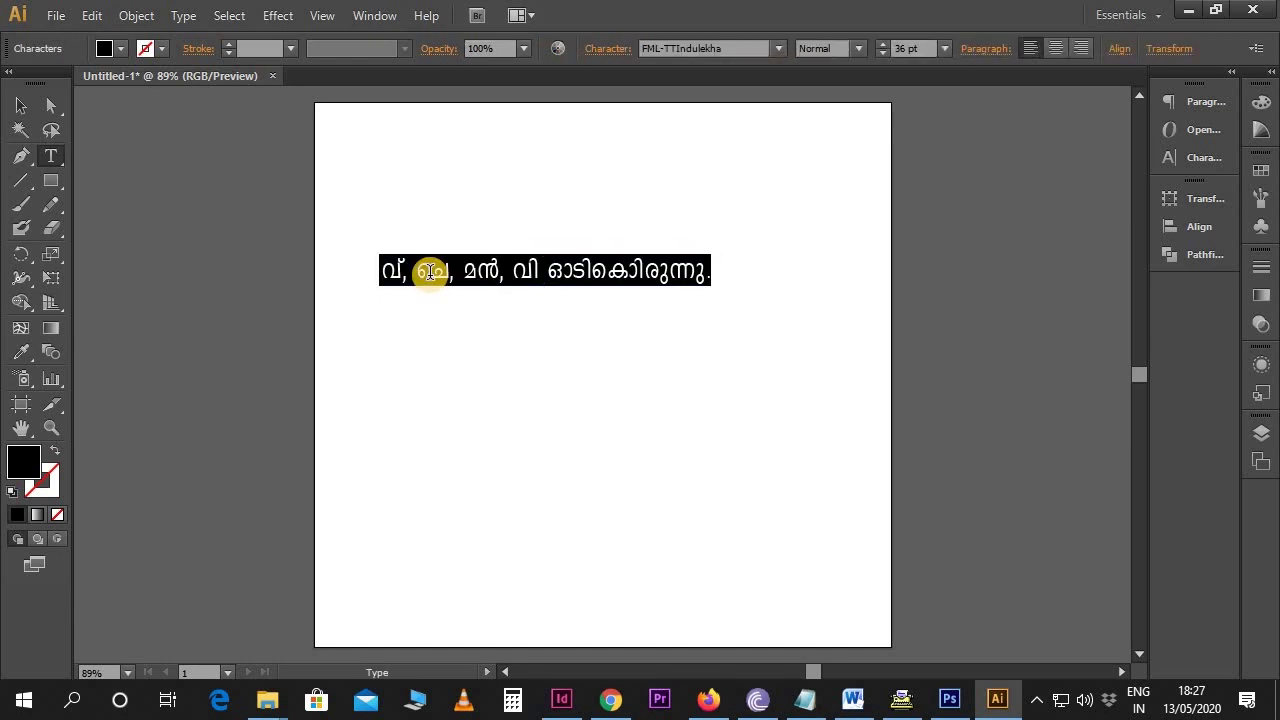
key(ctrl+shift+period)
key(ctrl+shift+period)
key(ctrl+shift+period)
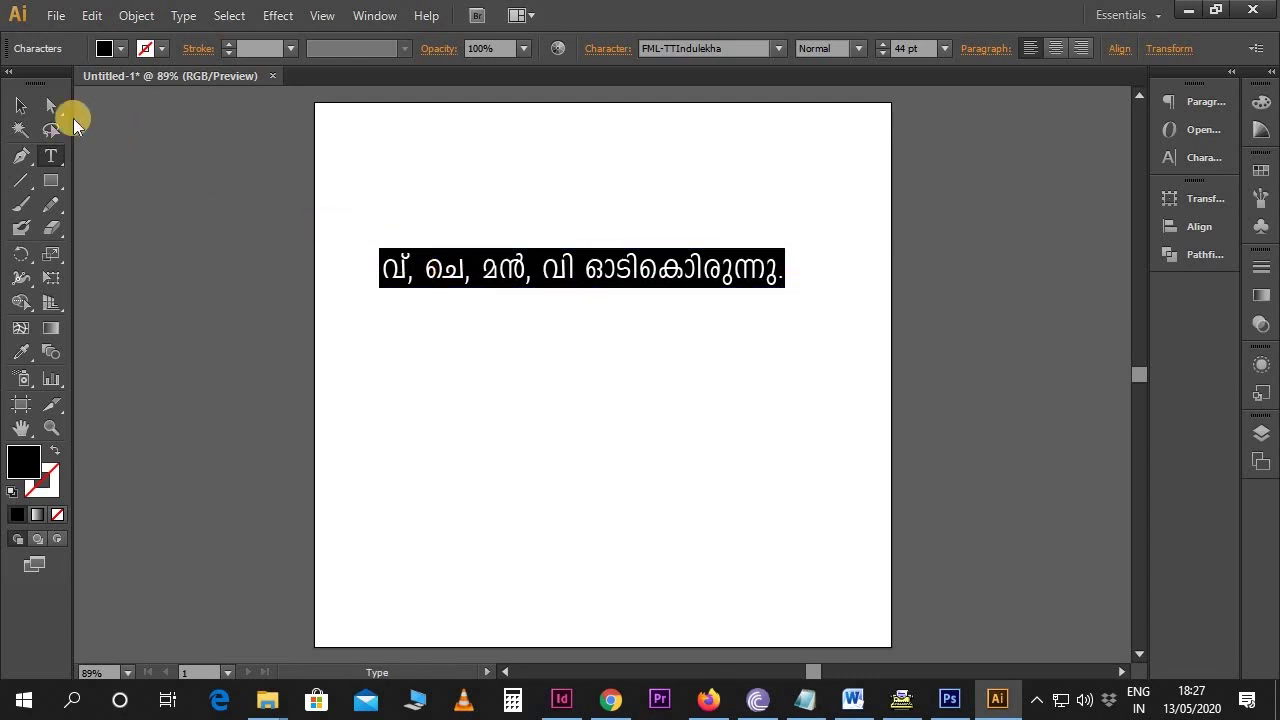
click(24, 106)
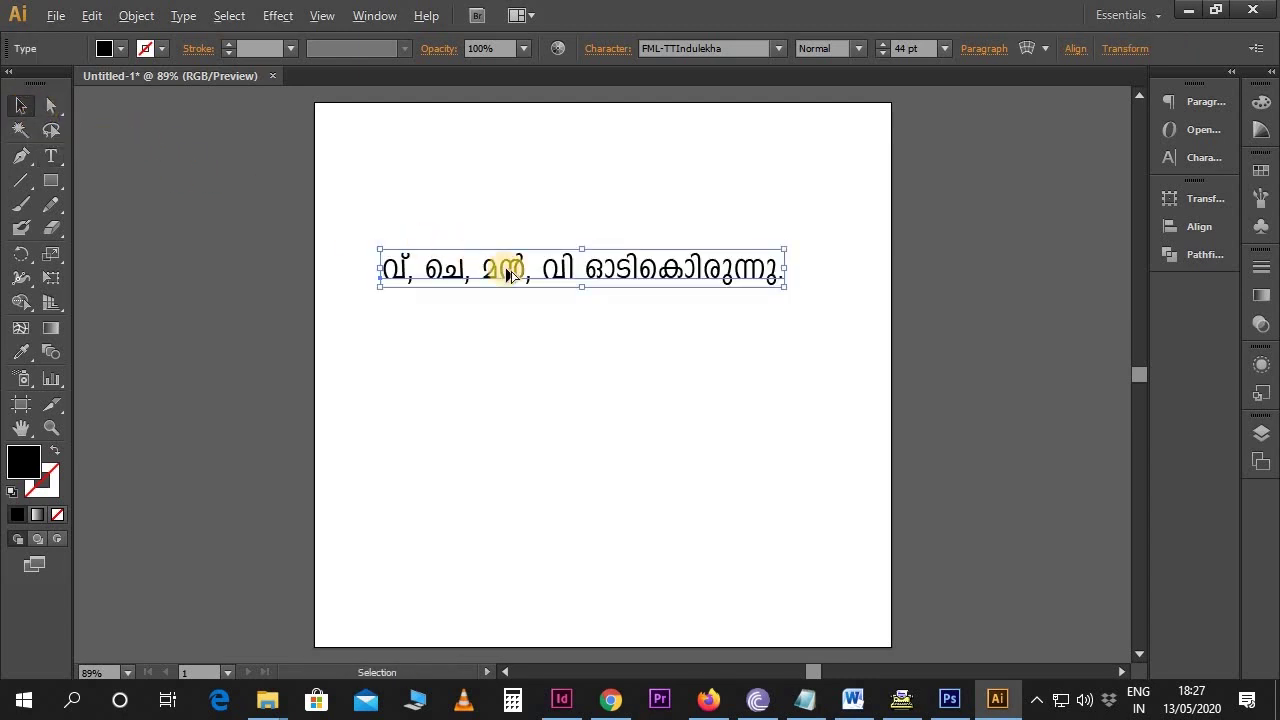
mouse_move(506, 316)
mouse_down()
mouse_move(502, 341)
mouse_move(497, 301)
mouse_up()
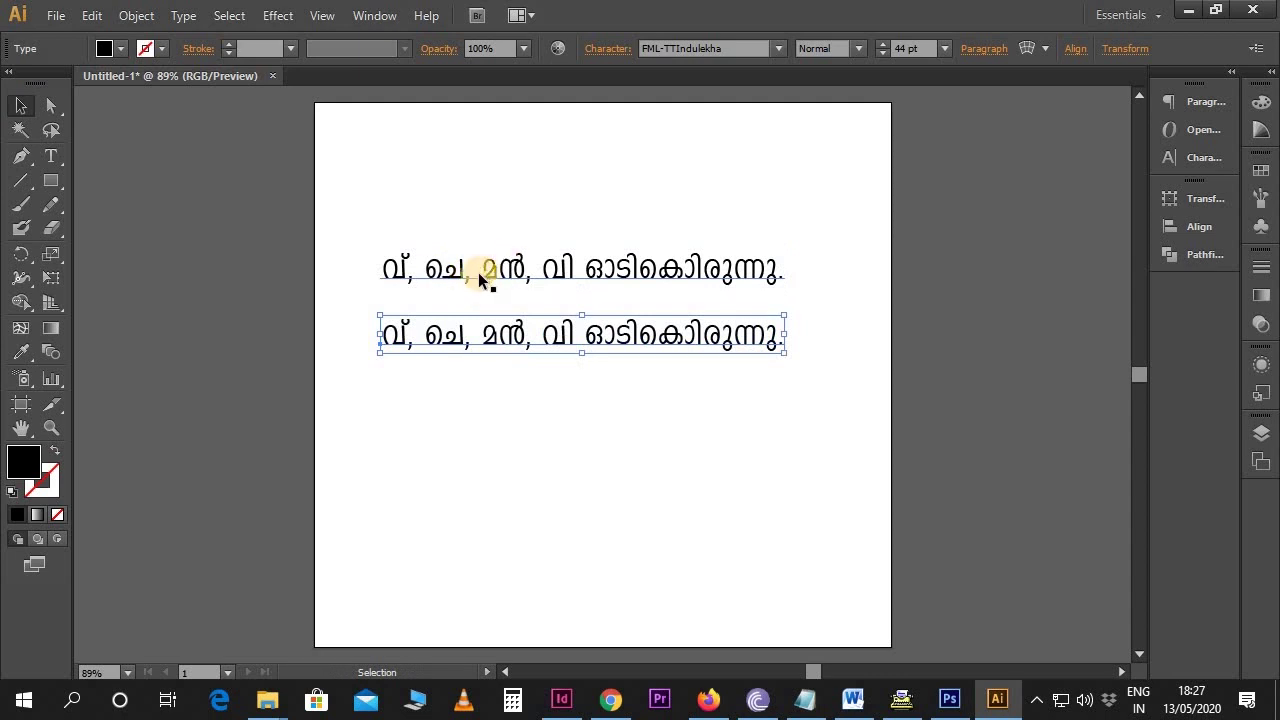
Step: In Typeit, copy the sentence as 5. FML encoding, confirm, and return to Illustrator
click(899, 698)
click(187, 33)
mouse_move(220, 56)
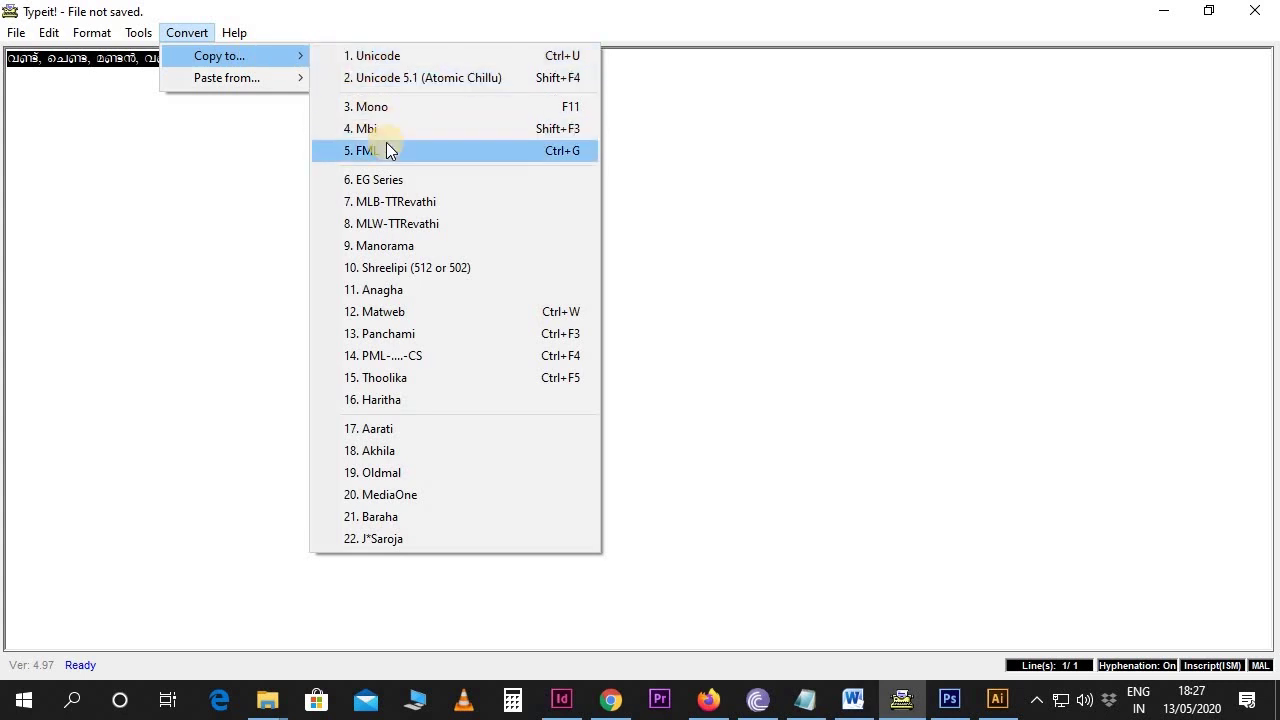
click(388, 144)
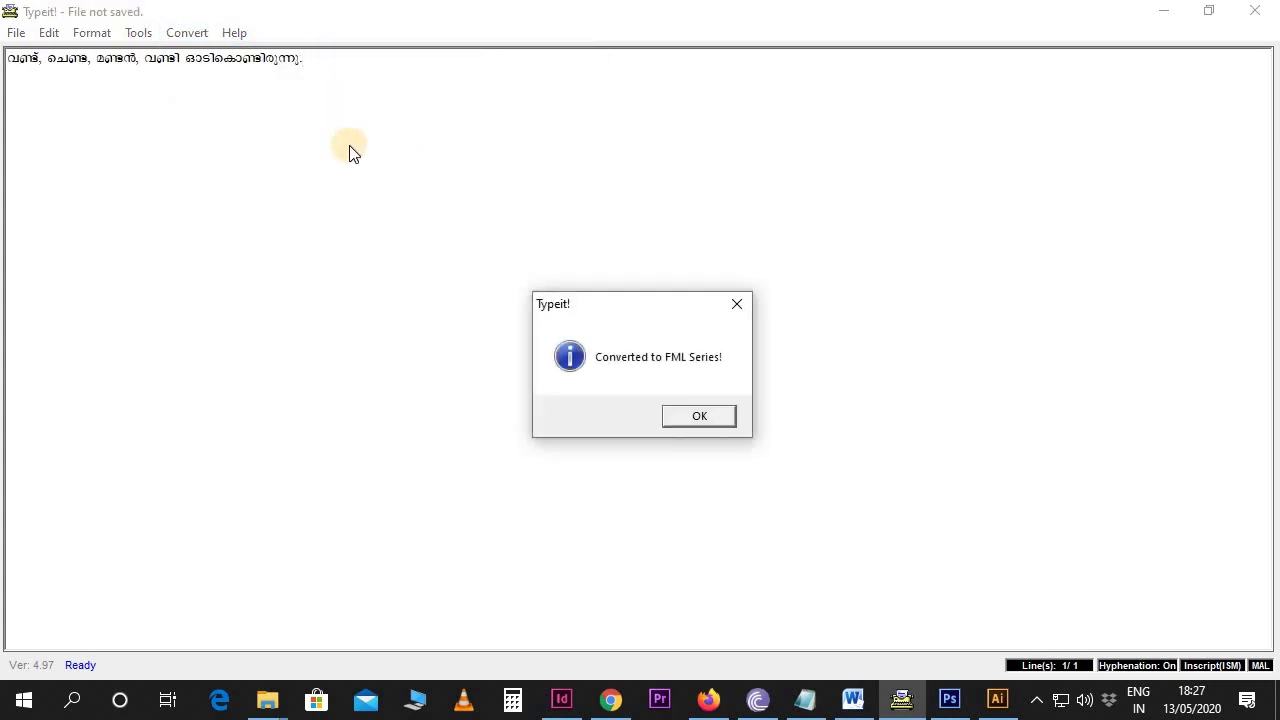
click(671, 416)
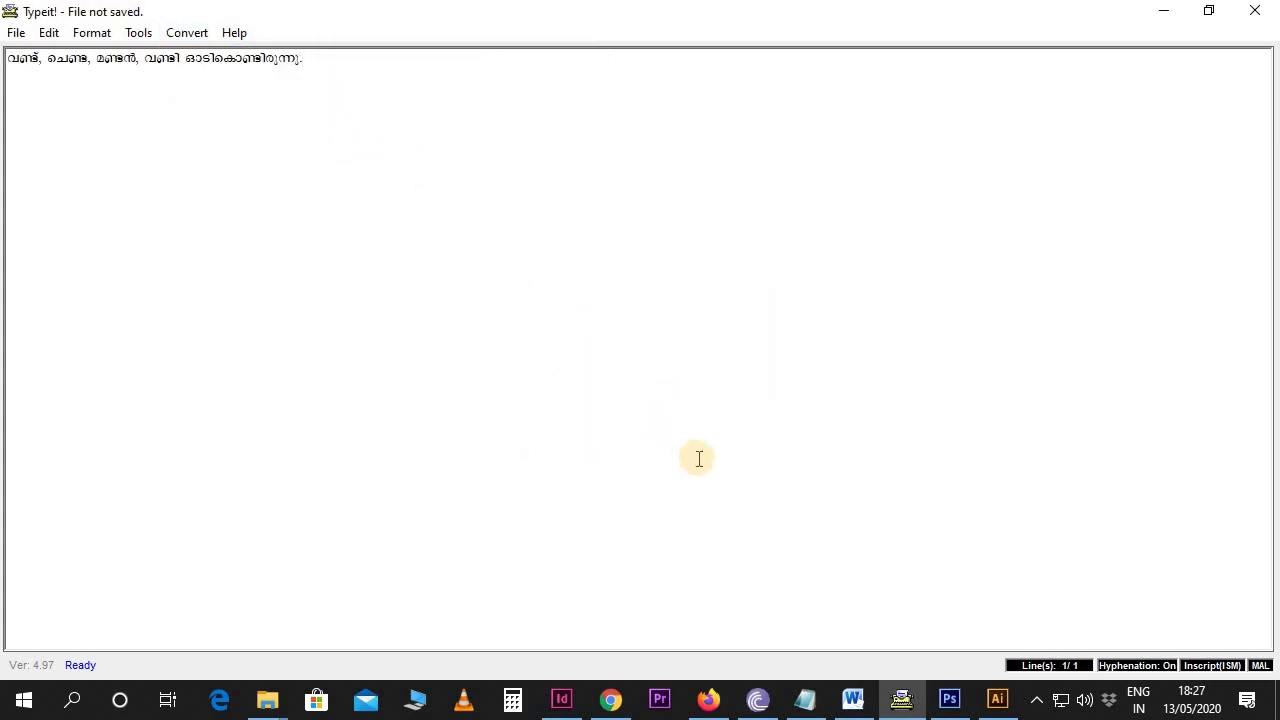
click(997, 710)
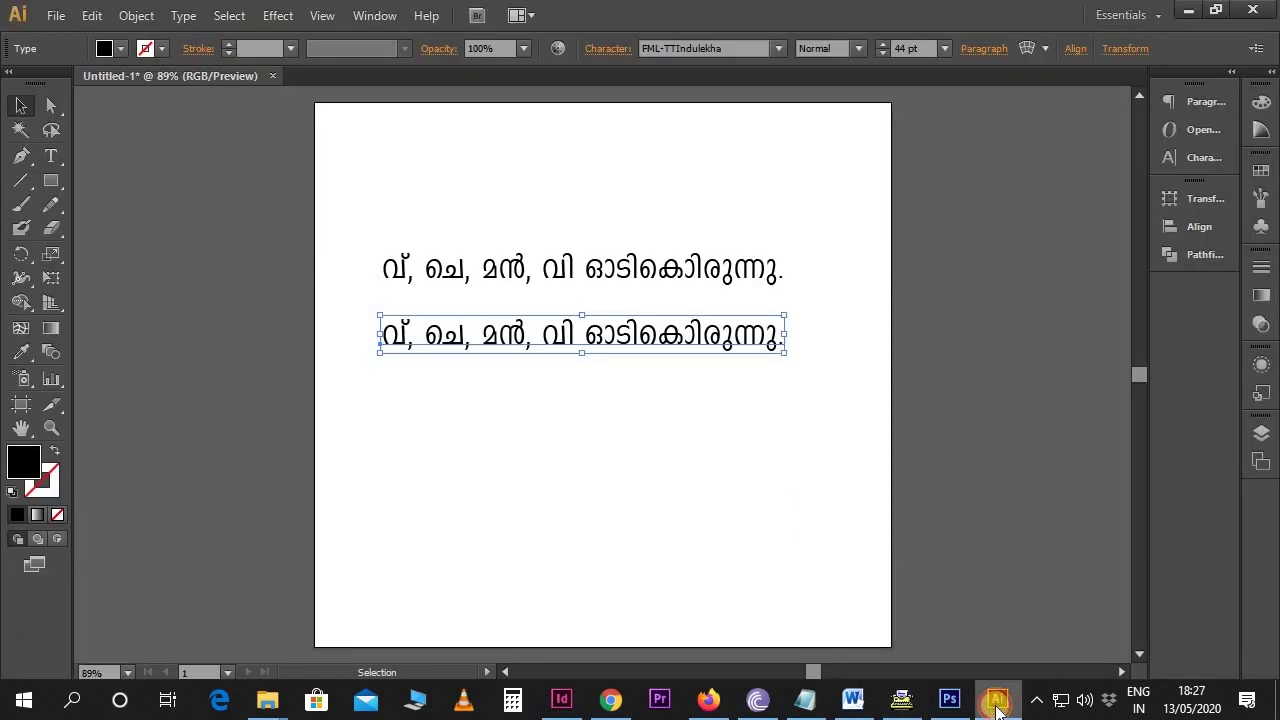
Step: Overwrite the second text line with the pasted FML-converted Malayalam sentence
key(t)
click(629, 319)
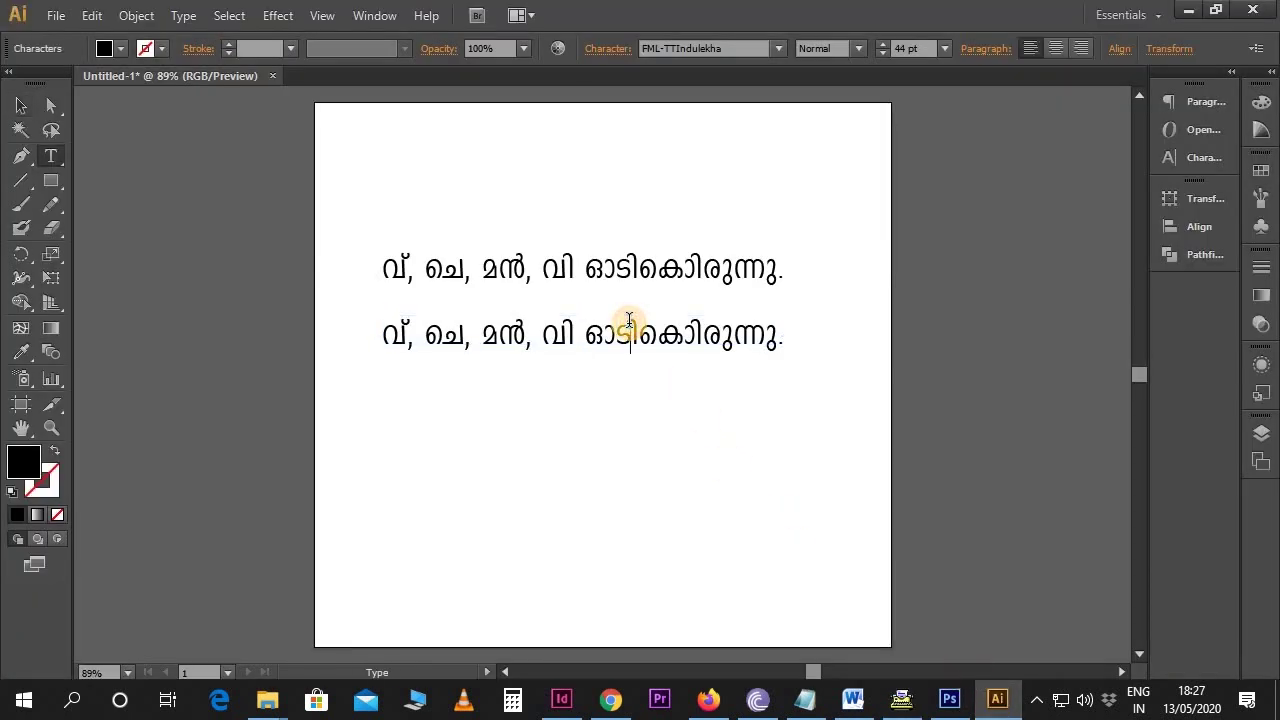
key(ctrl+a)
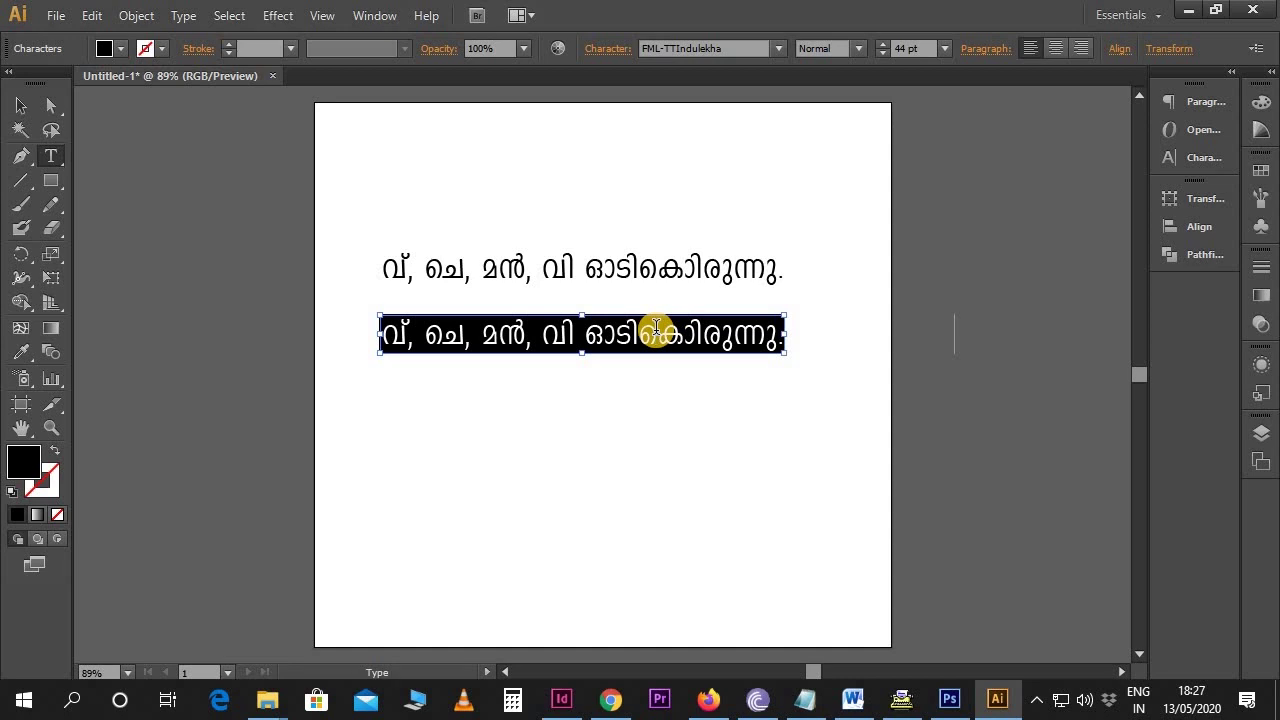
key(ctrl+v)
Step: Shift the second line left so it fits inside the artboard, then deselect
click(21, 105)
click(477, 318)
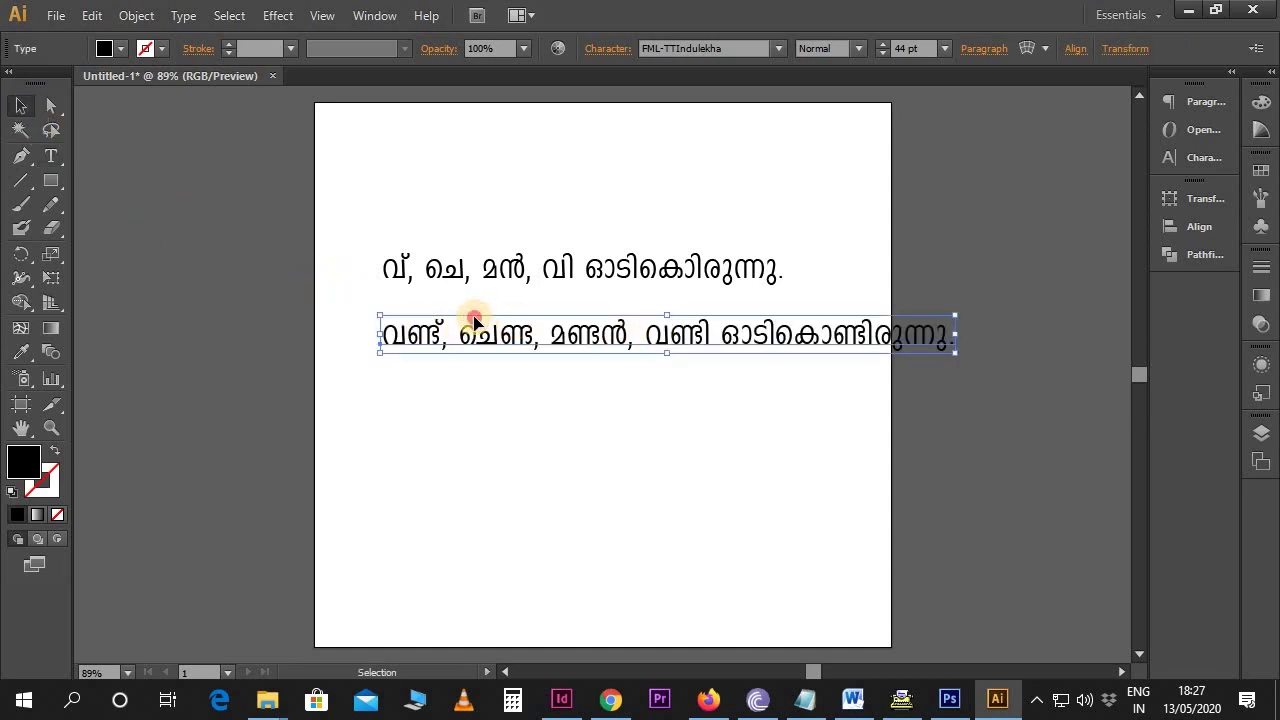
drag(451, 319, 455, 325)
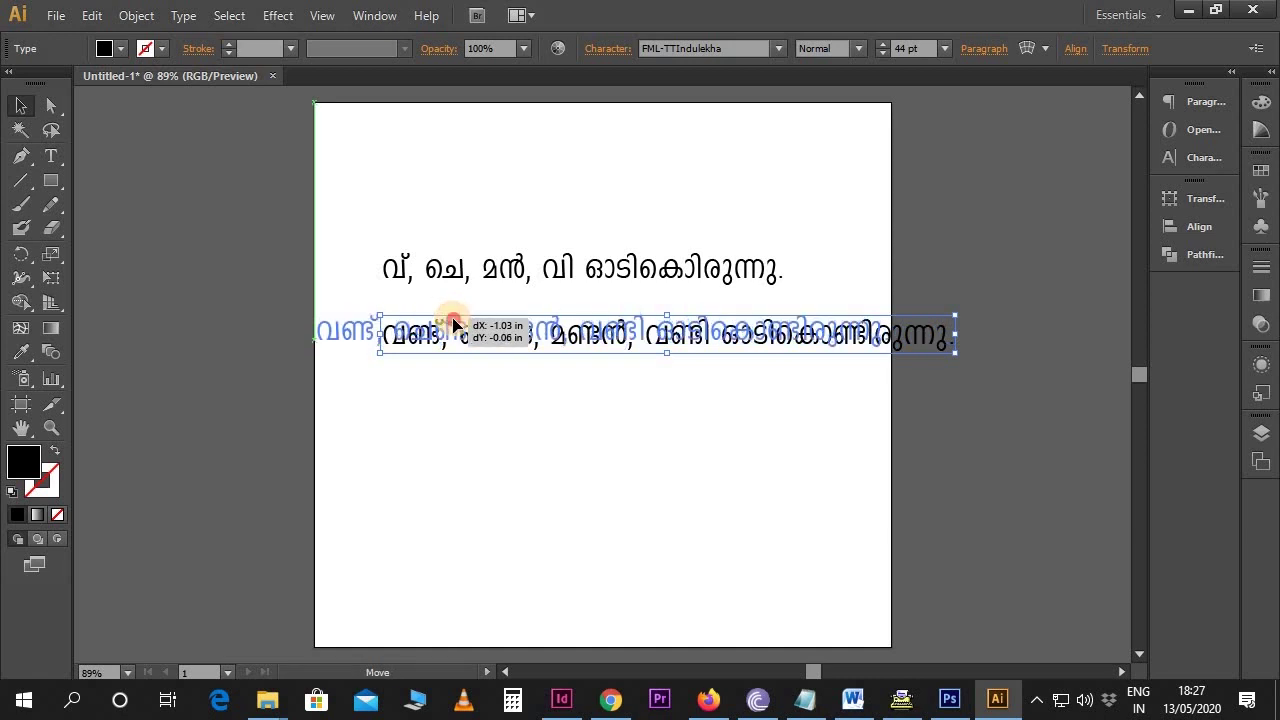
click(628, 475)
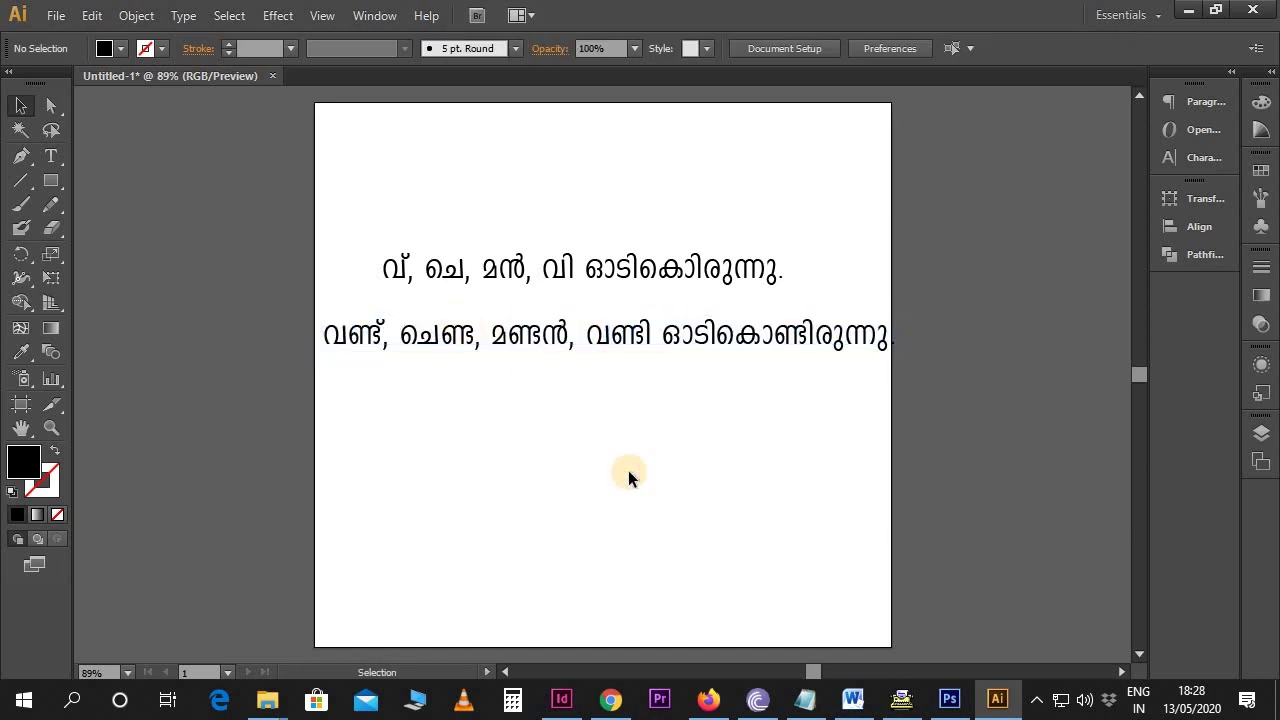